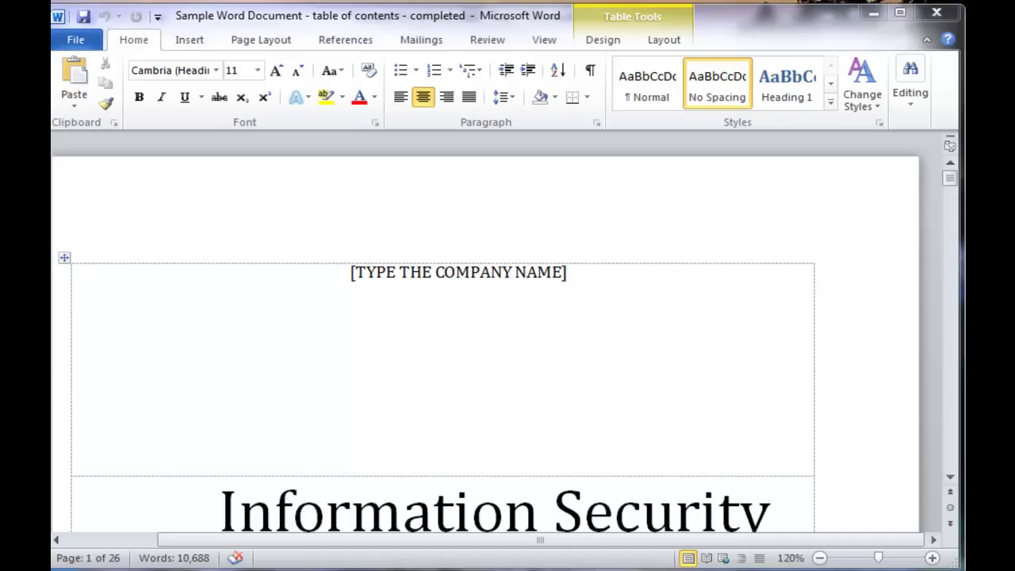
Look through the completed sample document's cover page and its table of contents
scroll(642, 444, down, 7)
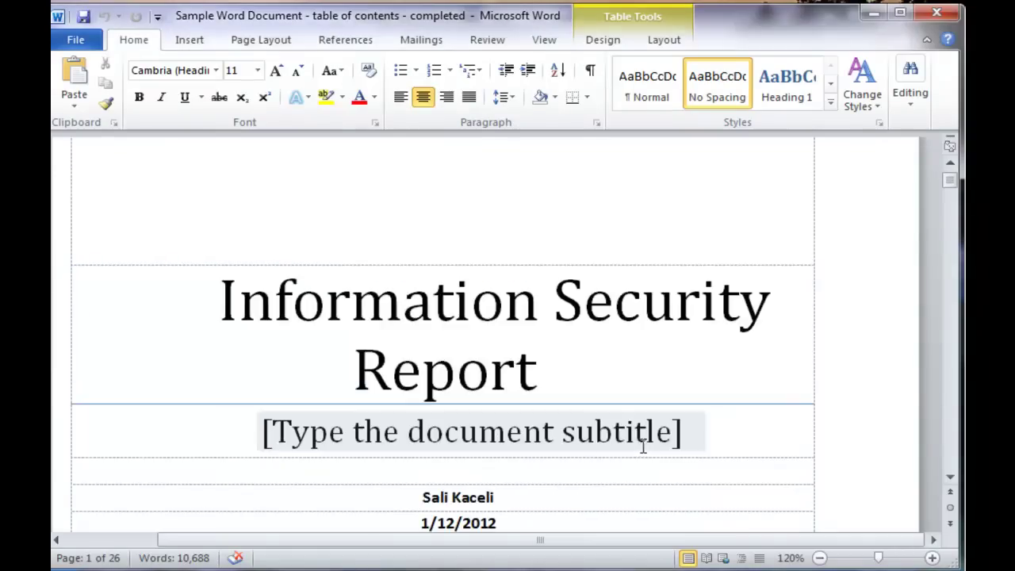
scroll(460, 430, down, 10)
scroll(609, 426, down, 3)
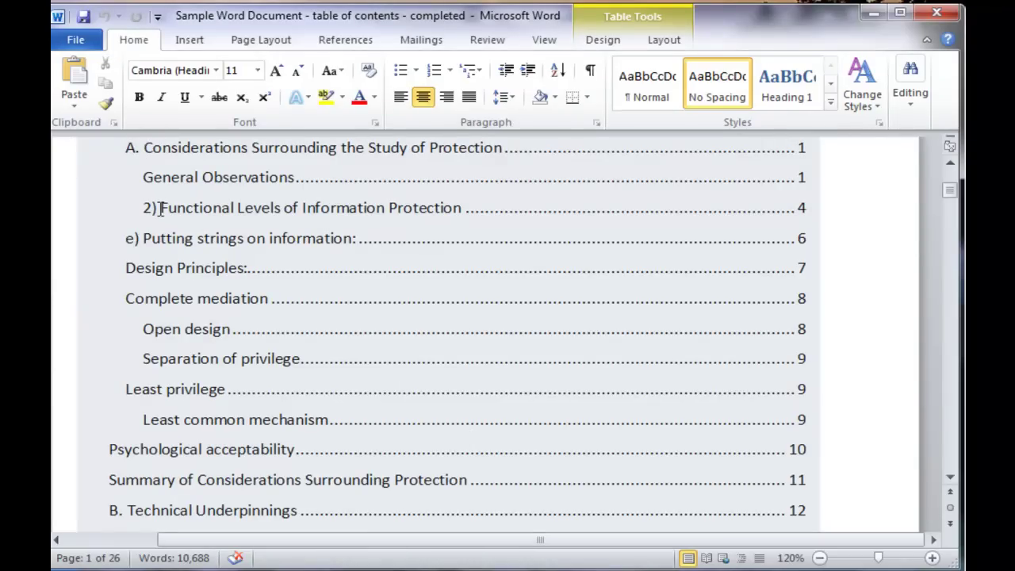
scroll(261, 416, down, 1)
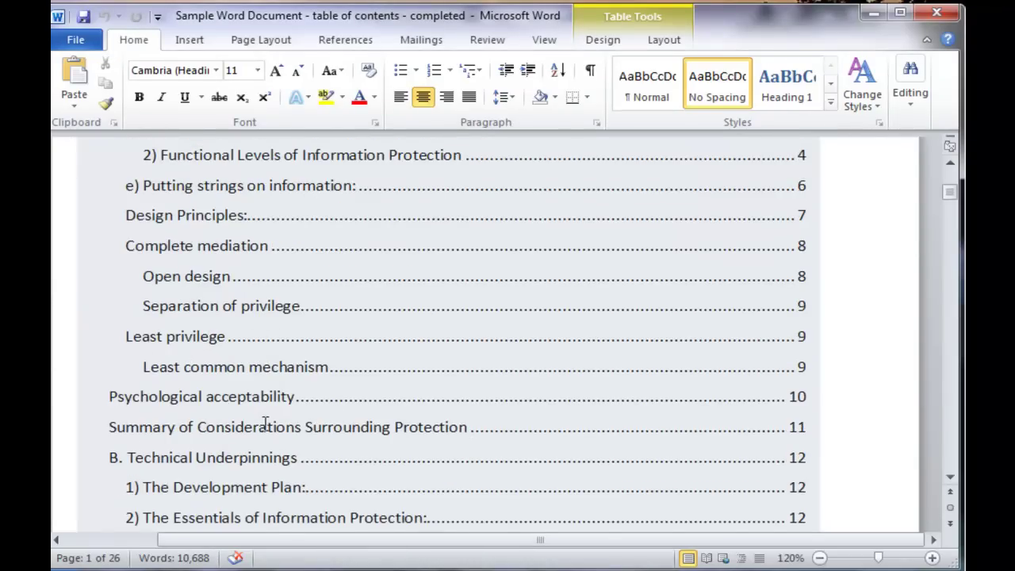
scroll(698, 420, down, 4)
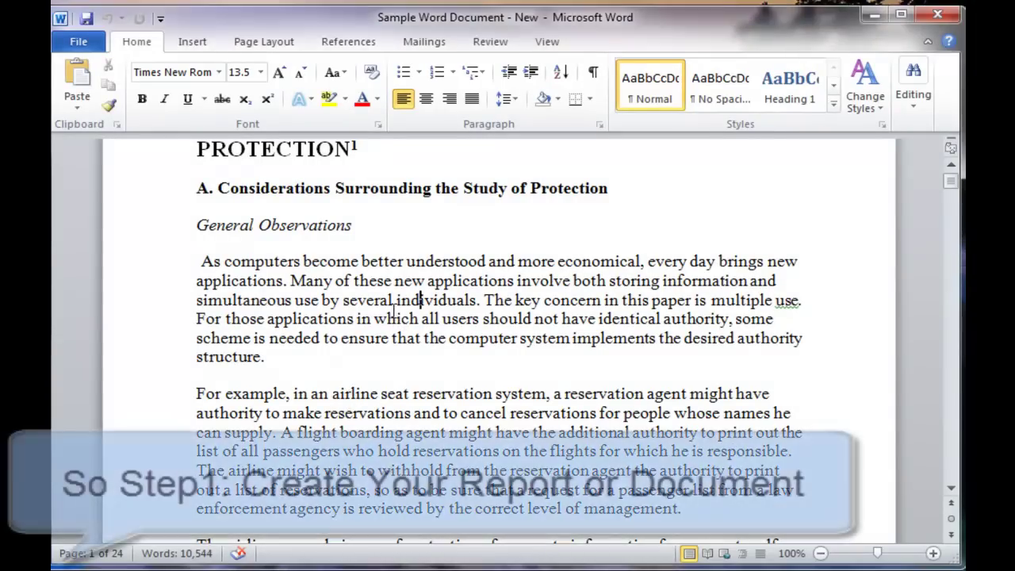
Skim the opening pages of the new sample document and return to its start
scroll(420, 311, down, 15)
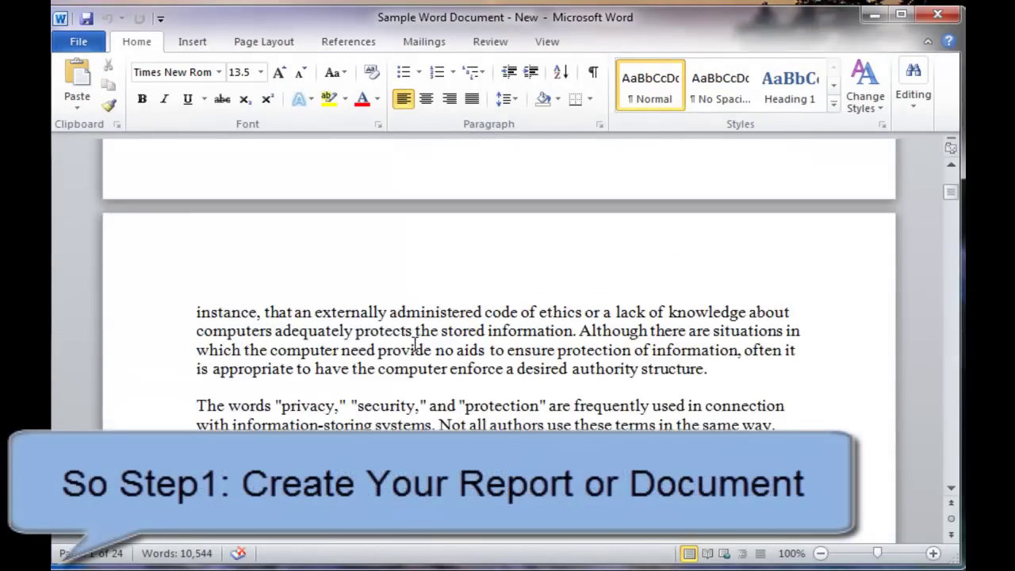
scroll(420, 353, down, 10)
scroll(432, 362, up, 11)
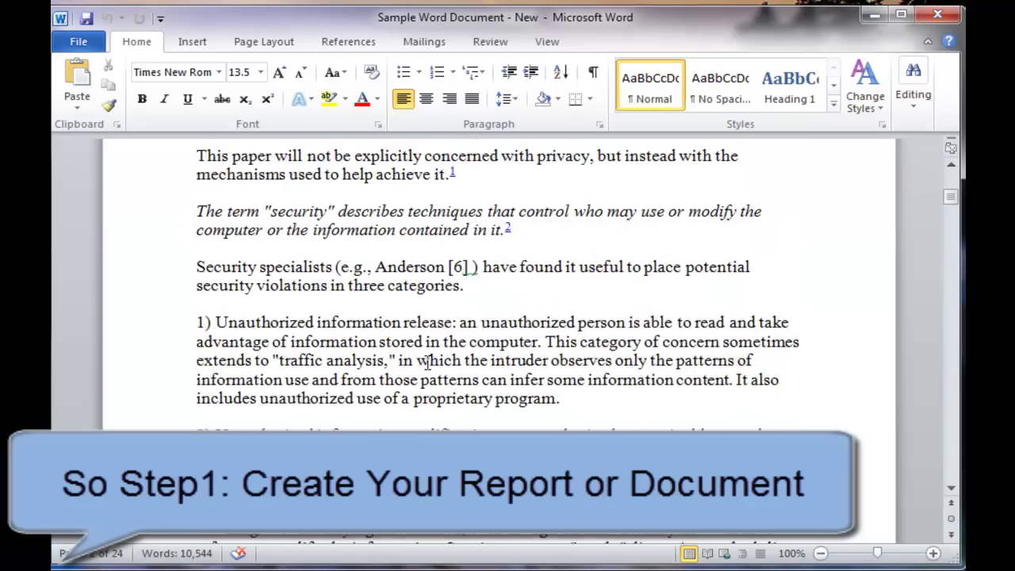
scroll(426, 363, up, 15)
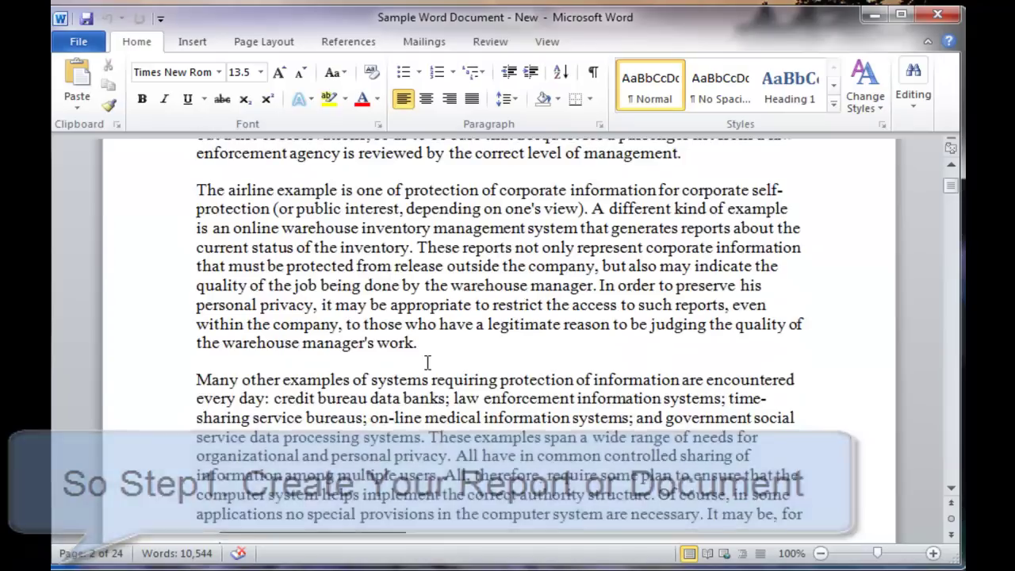
scroll(424, 363, up, 2)
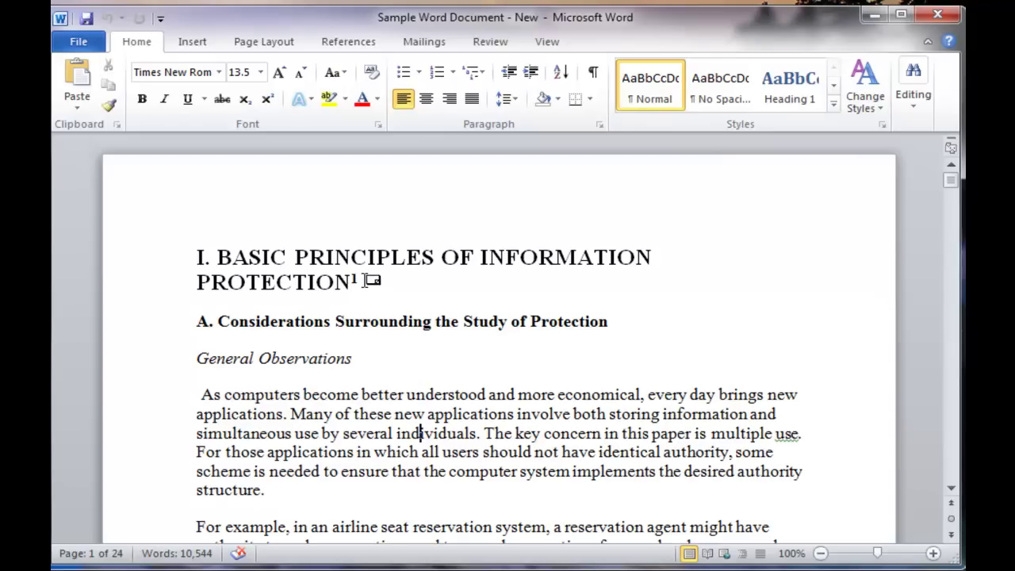
Apply the Heading 1 style to the title "I. BASIC PRINCIPLES OF INFORMATION PROTECTION"
click(367, 283)
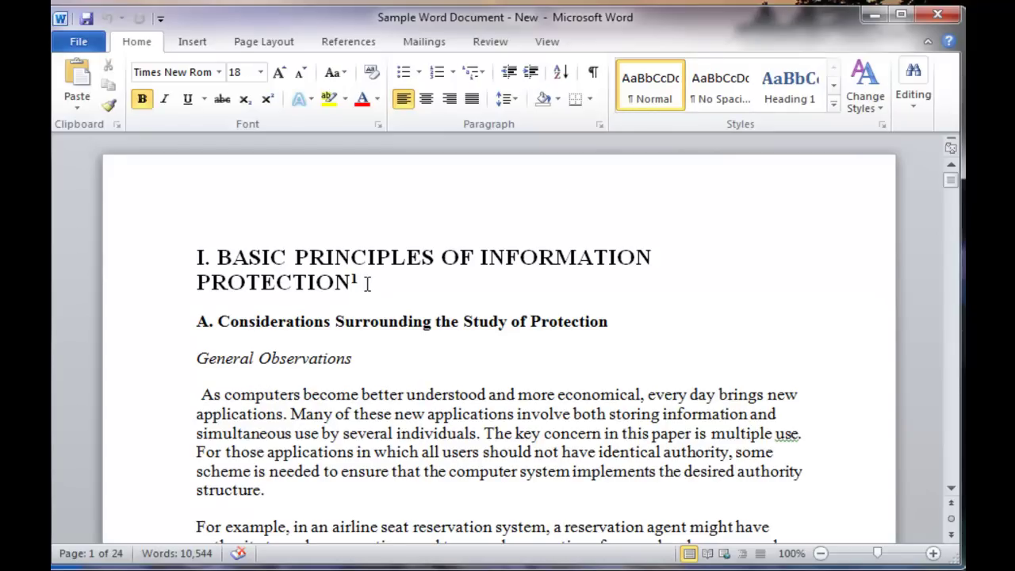
drag(367, 283, 181, 251)
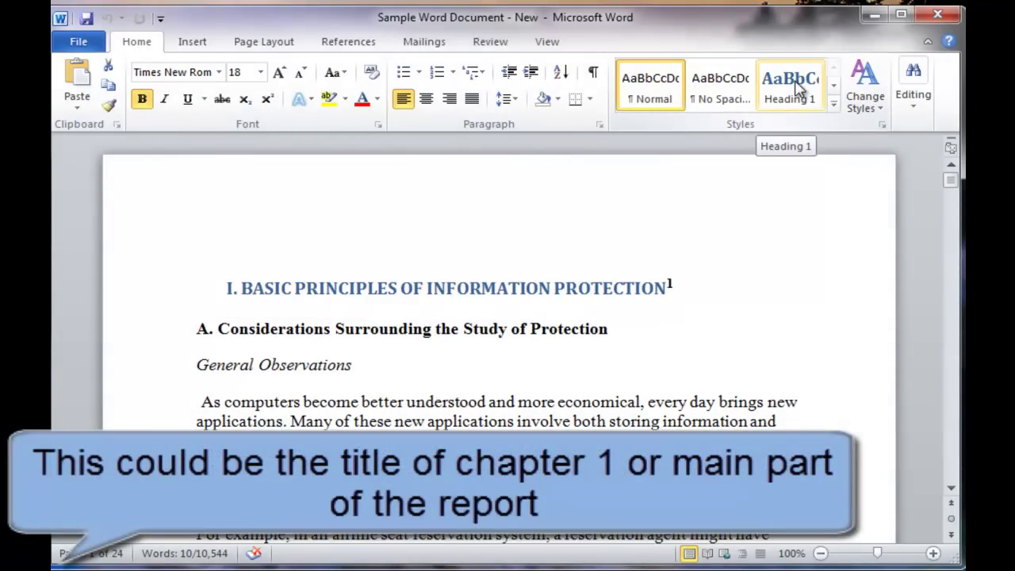
click(796, 89)
Apply the Heading 2 style to "A. Considerations Surrounding the Study of Protection"
click(357, 365)
drag(611, 328, 197, 325)
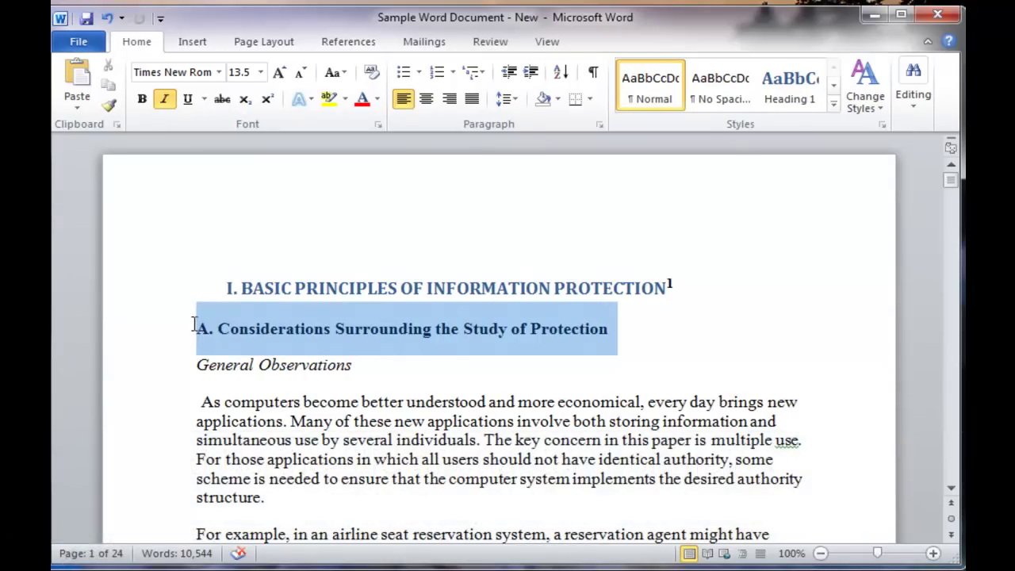
click(833, 106)
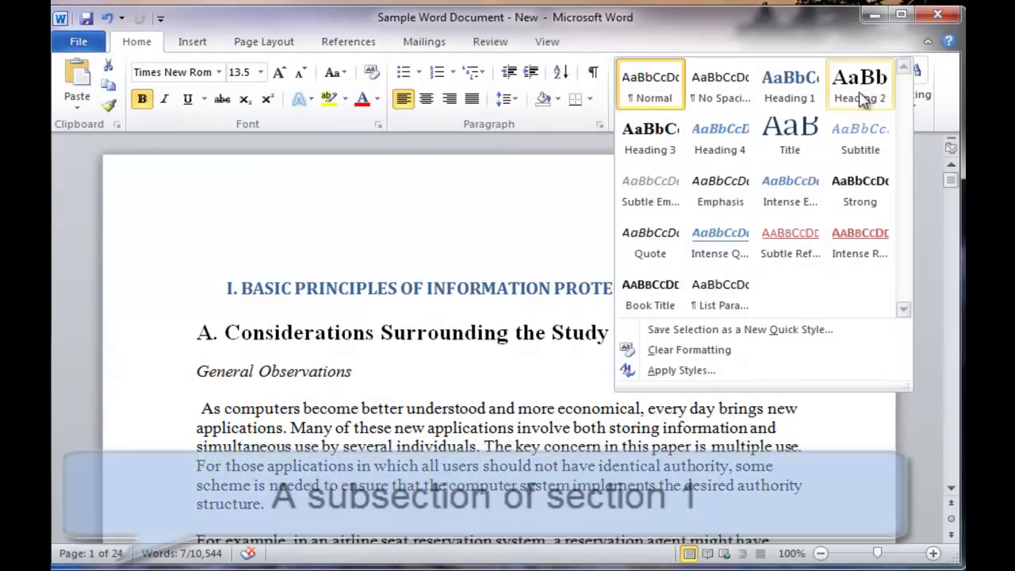
click(861, 89)
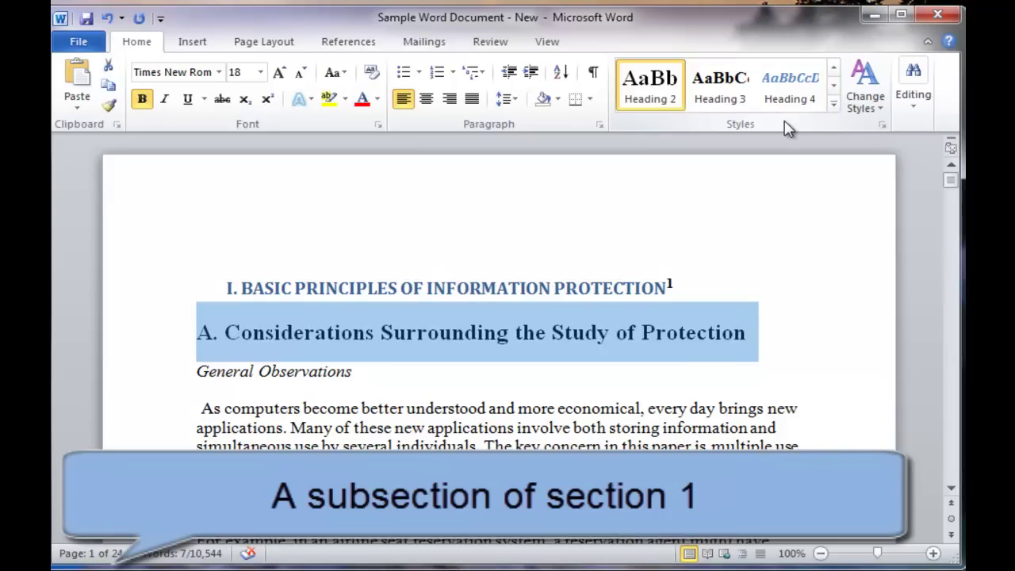
click(384, 379)
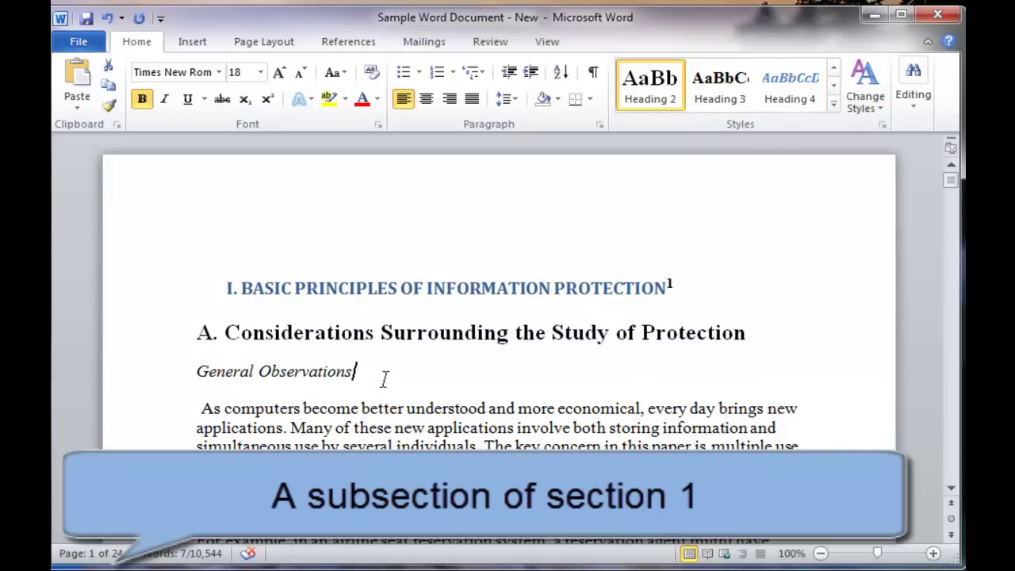
Apply the Heading 2 style to "2) Functional Levels of Information Protection" on page 3
scroll(380, 377, down, 4)
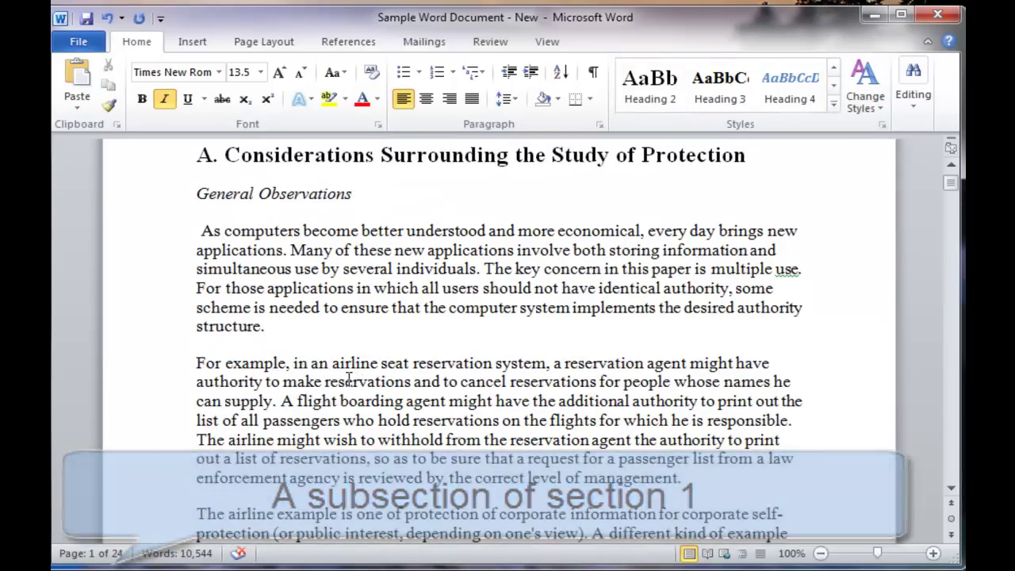
scroll(349, 379, down, 15)
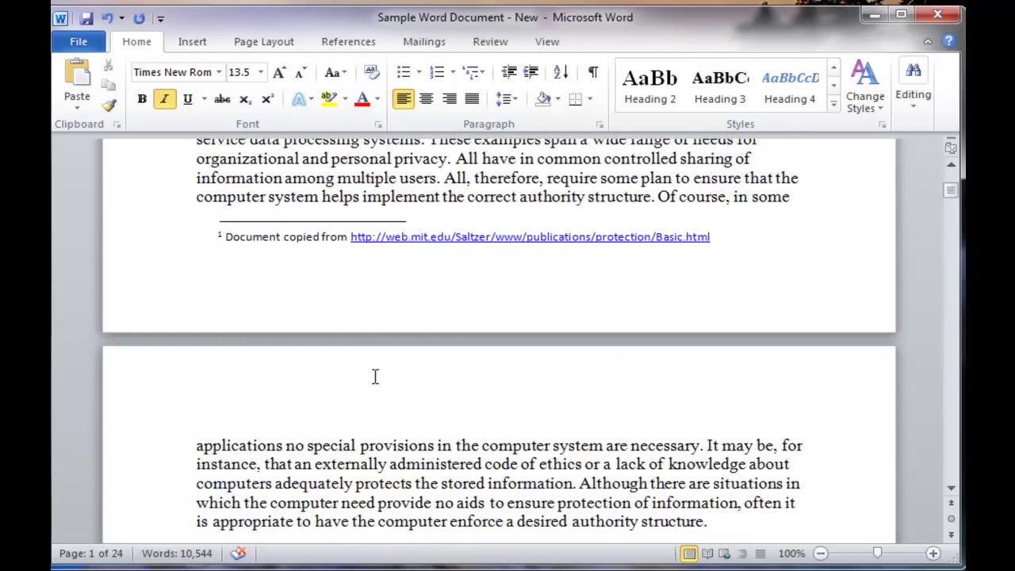
scroll(377, 380, down, 12)
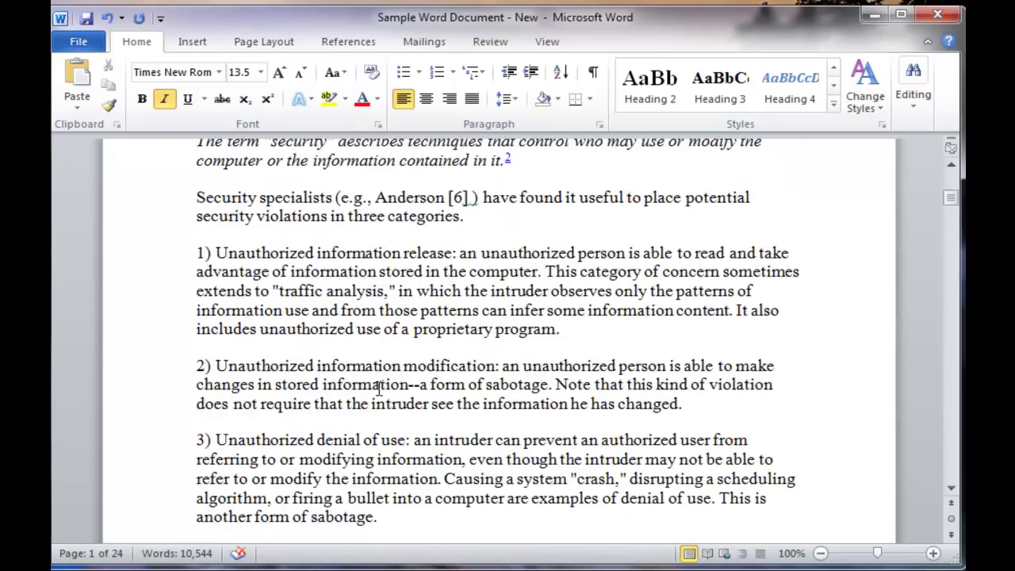
scroll(379, 389, down, 16)
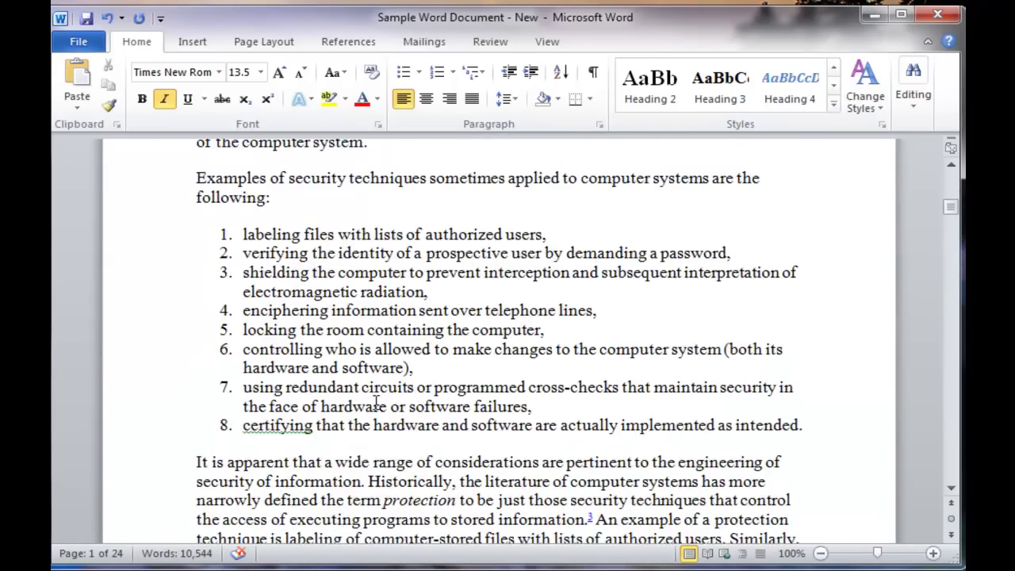
scroll(377, 400, down, 9)
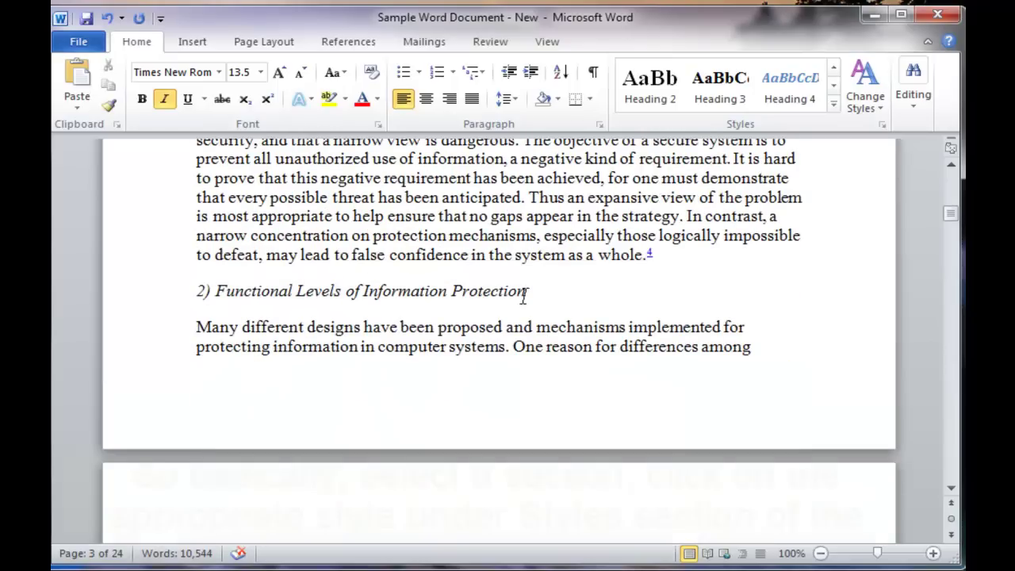
drag(527, 291, 195, 292)
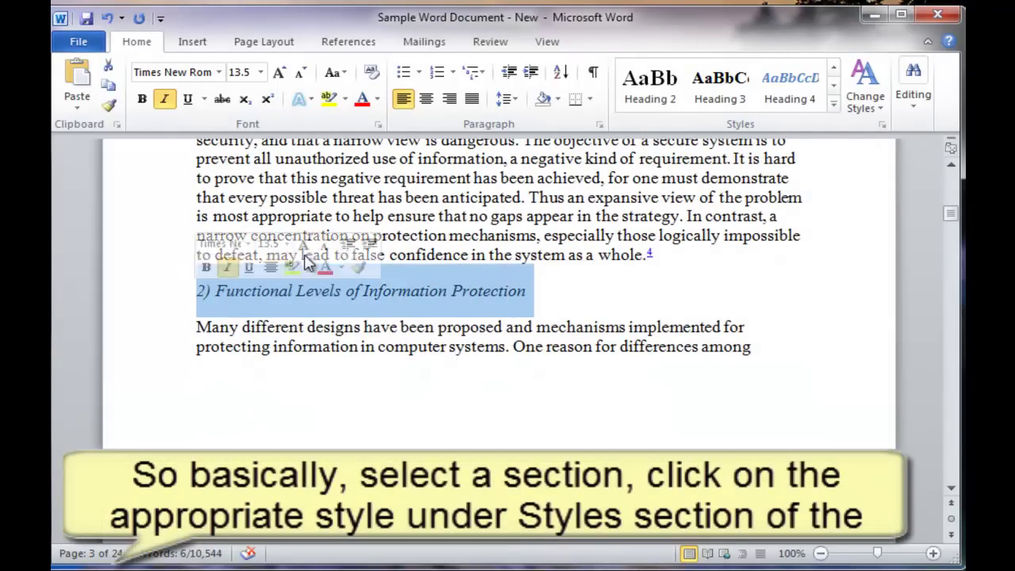
click(655, 98)
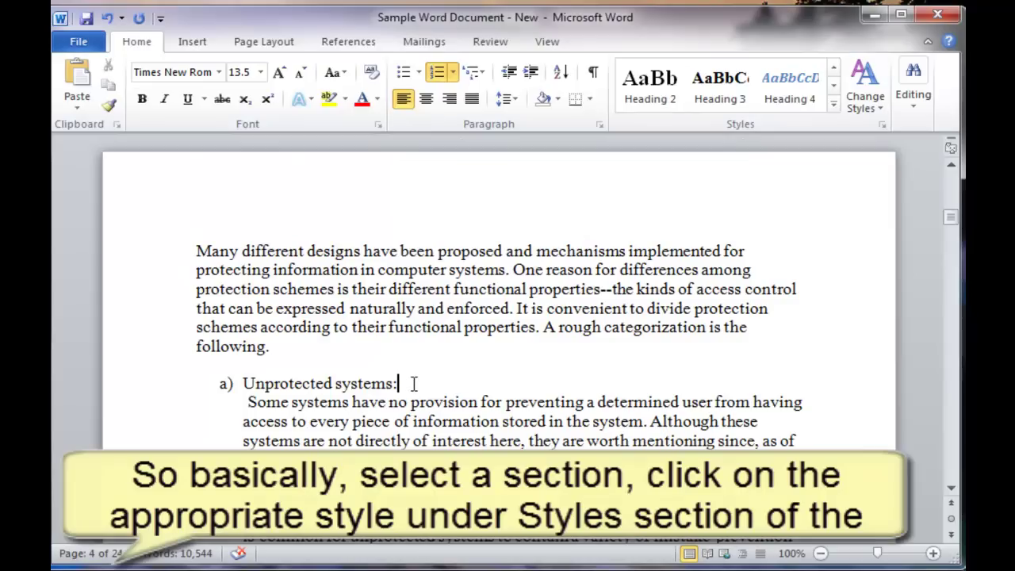
Apply Heading 3 to "Unprotected systems:" on page 4 and Heading 2 to "Design Principles:" on page 6
drag(413, 384, 290, 372)
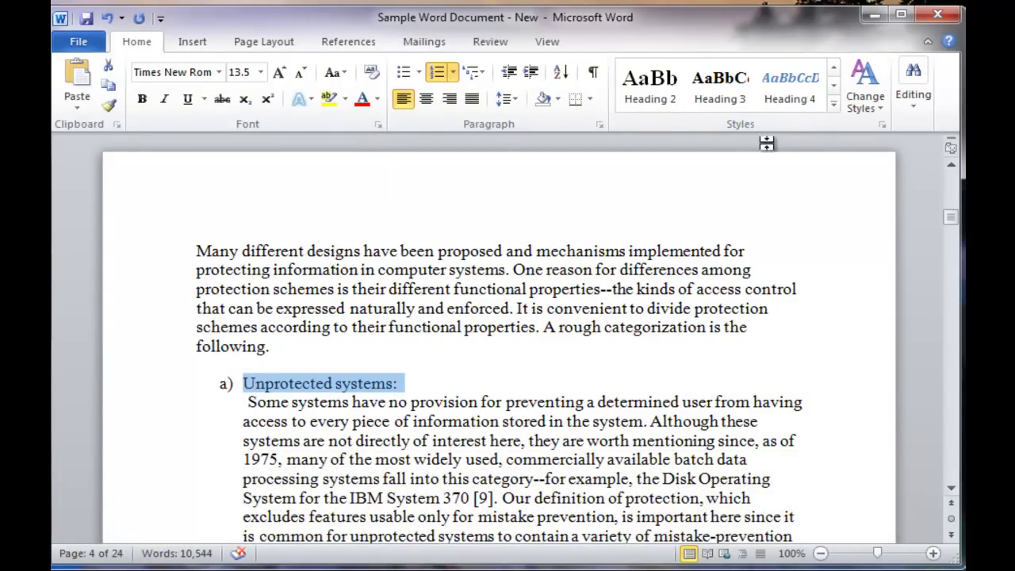
click(728, 95)
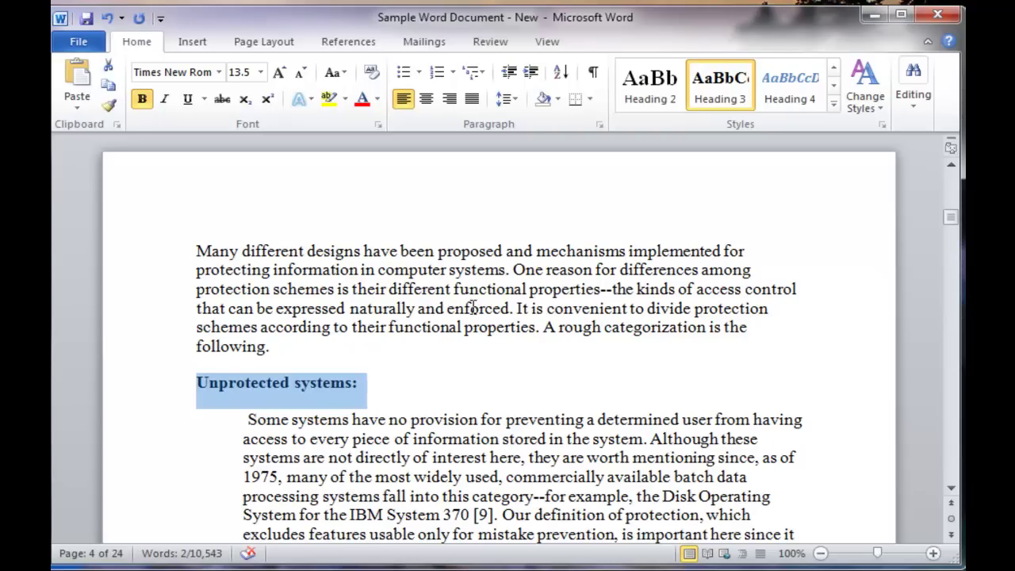
scroll(381, 401, down, 20)
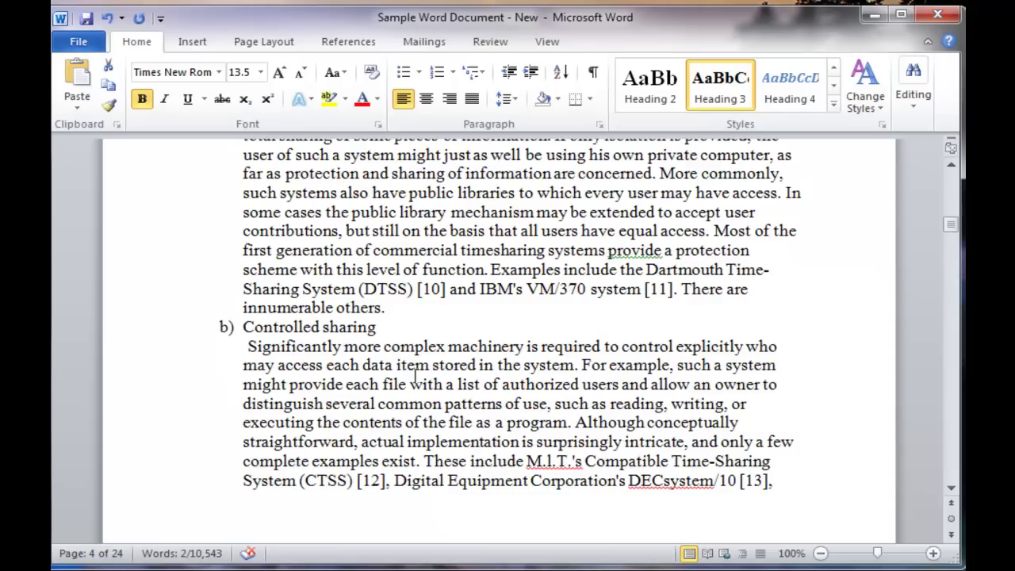
scroll(375, 376, down, 15)
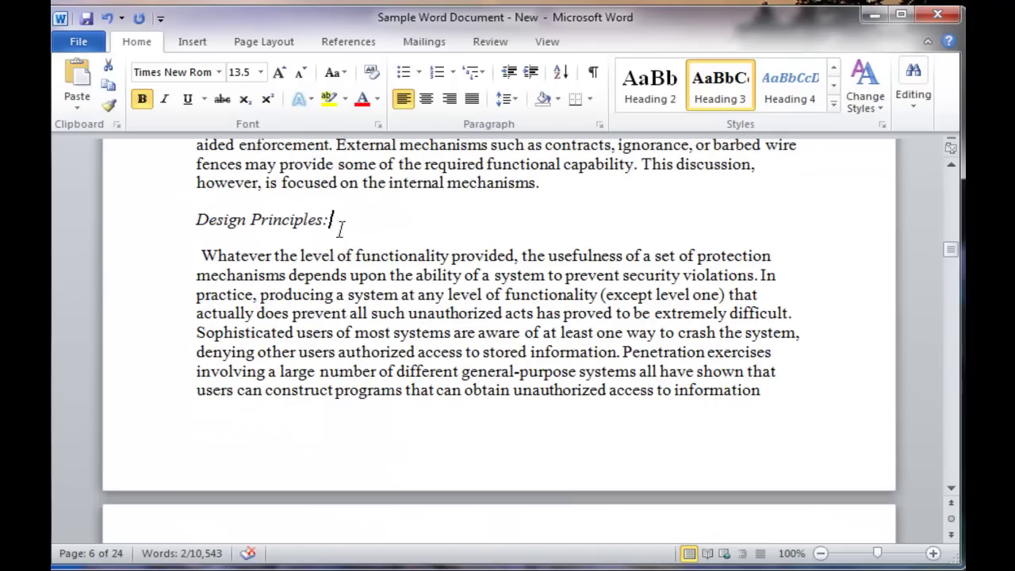
drag(341, 220, 170, 214)
click(663, 102)
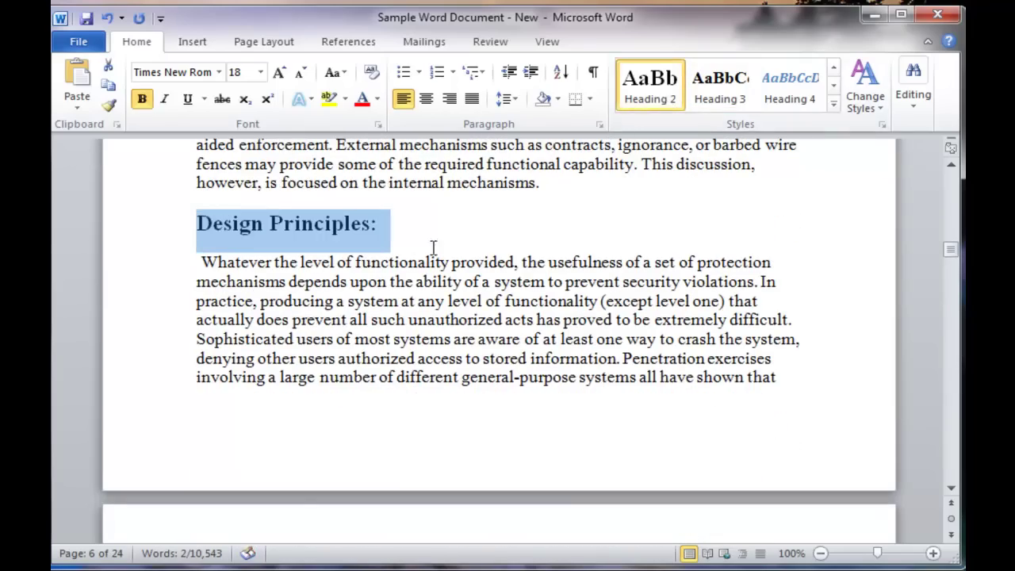
Apply Heading 2 to "Complete mediation" on page 7 and Heading 3 to "Open design" on page 8
scroll(408, 294, down, 10)
drag(366, 356, 195, 346)
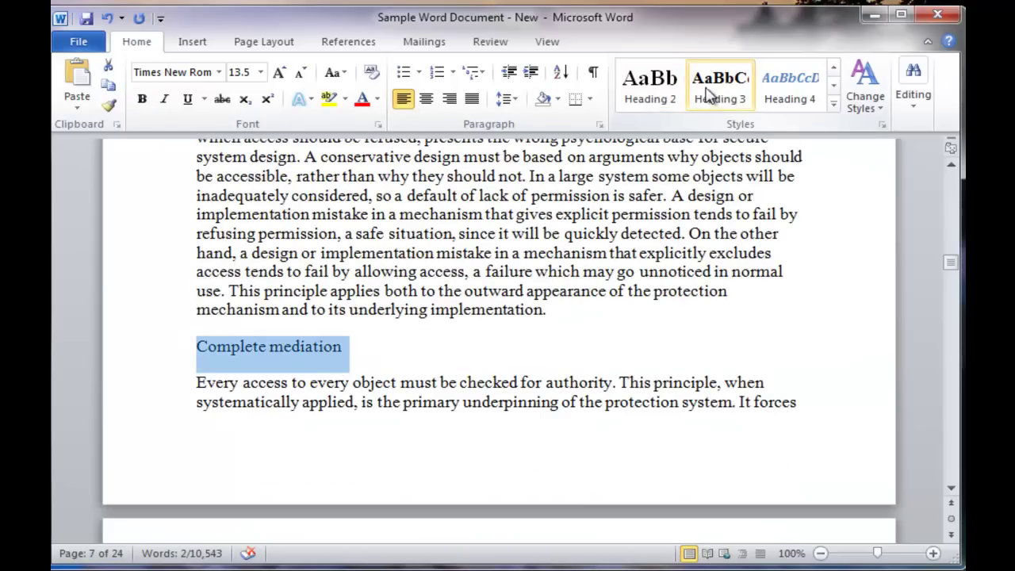
click(651, 88)
scroll(512, 170, down, 8)
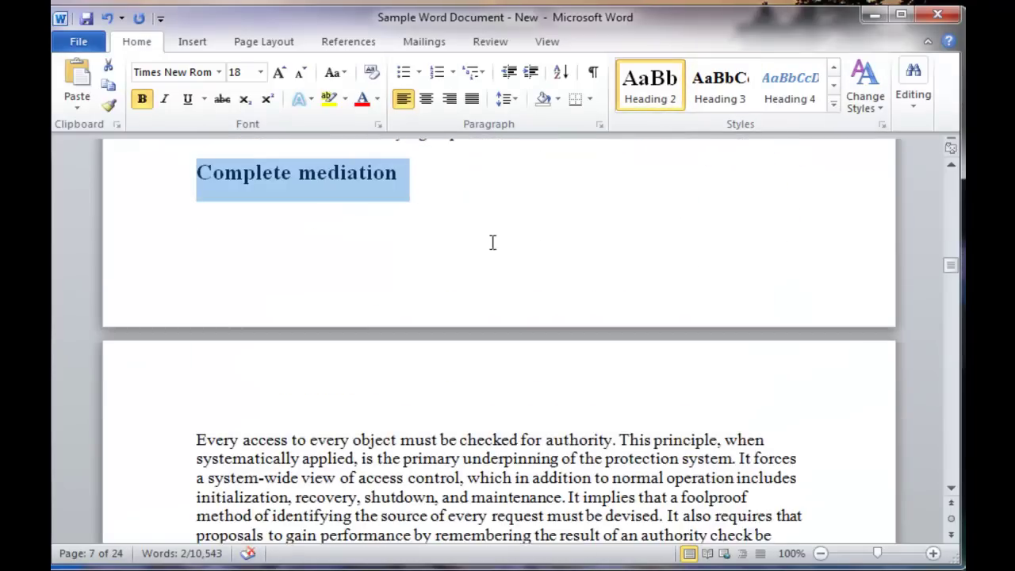
click(305, 351)
drag(305, 351, 136, 336)
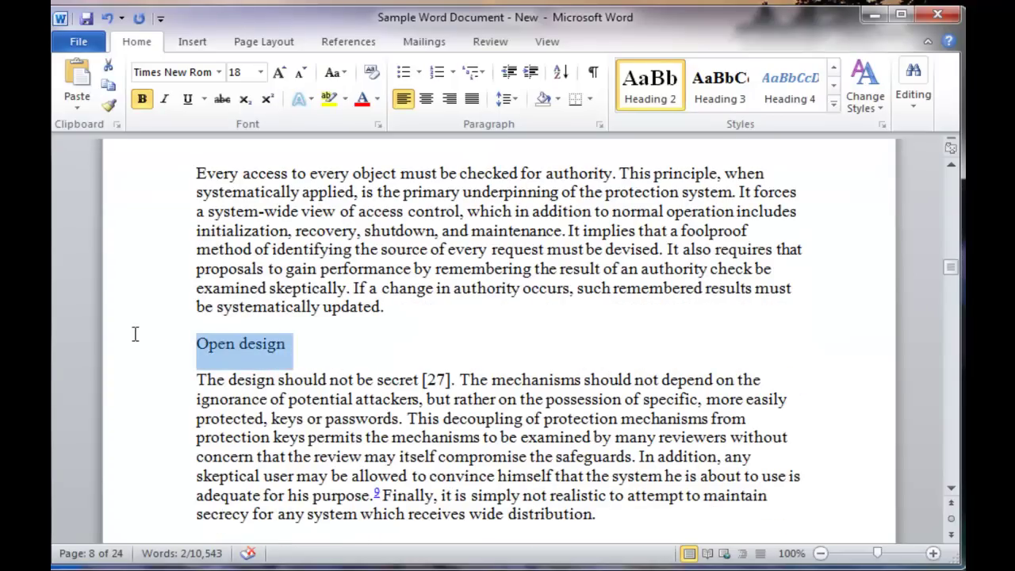
click(728, 99)
Apply Heading 4 to "Separation of privilege" and Heading 1 to "Psychological acceptability"
scroll(511, 237, down, 6)
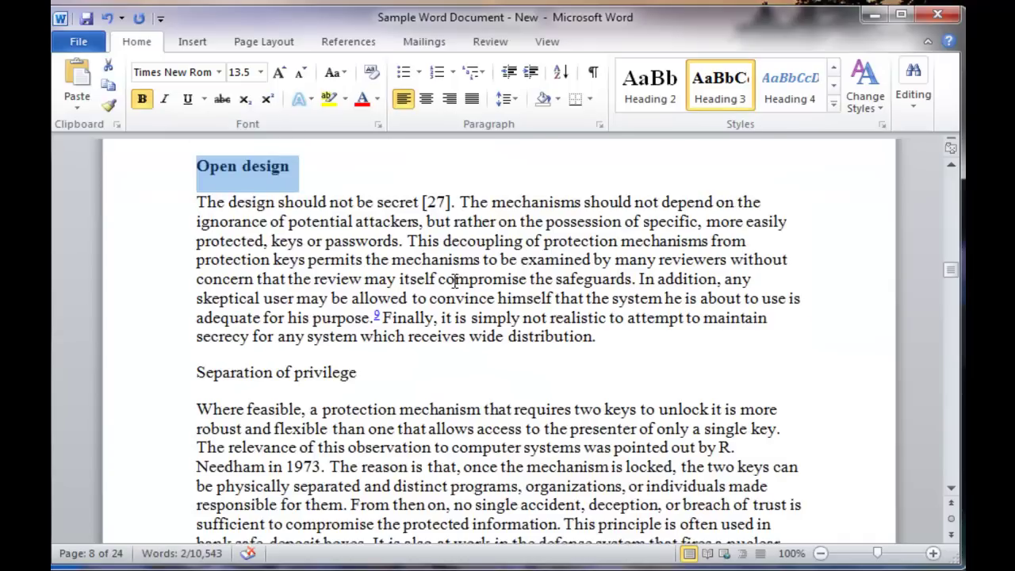
drag(370, 200, 195, 192)
click(797, 99)
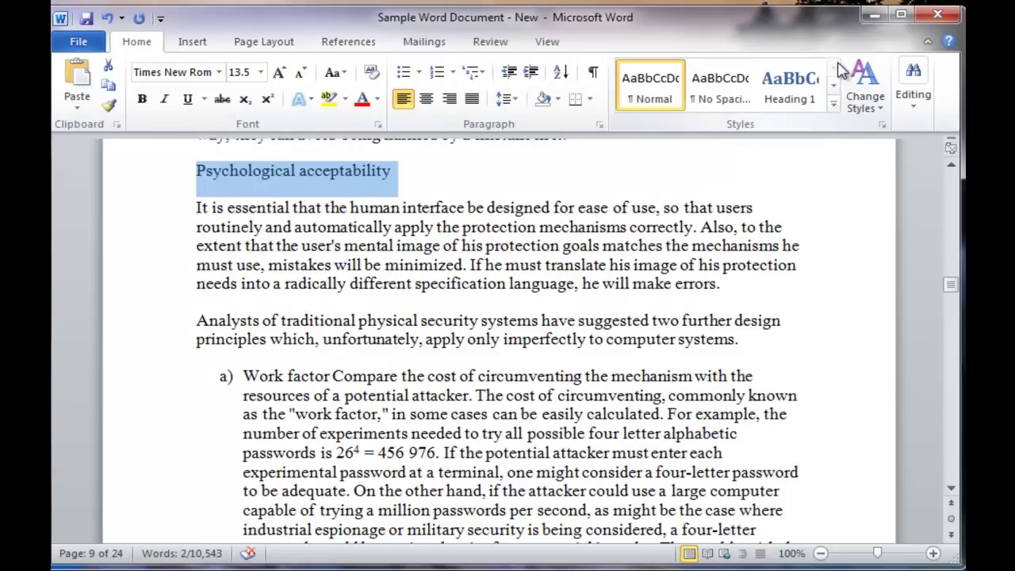
click(781, 95)
scroll(427, 216, down, 1)
Apply the Heading 1 style to "Summary of Considerations Surrounding Protection" on page 10
scroll(426, 216, down, 6)
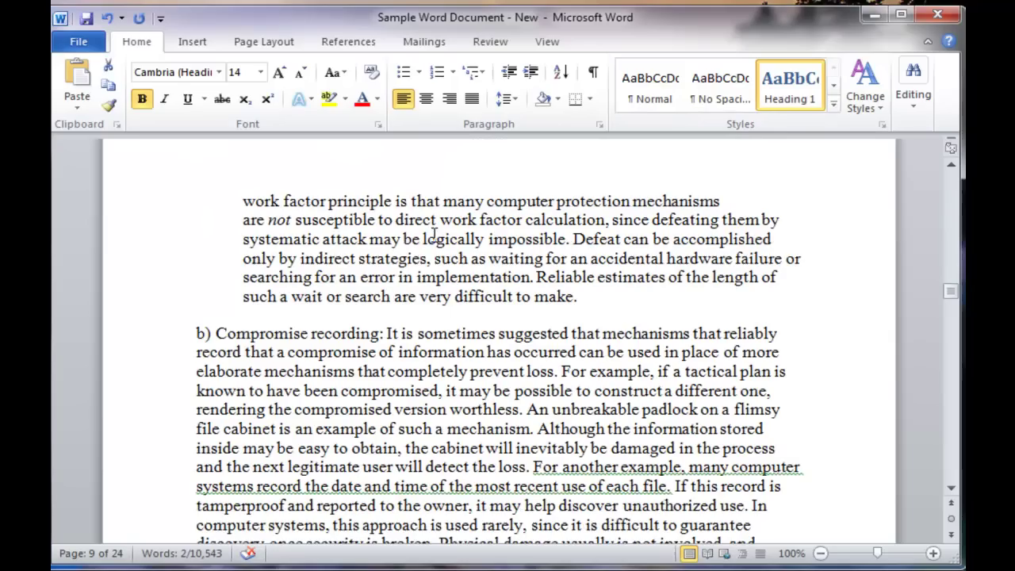
scroll(433, 233, down, 5)
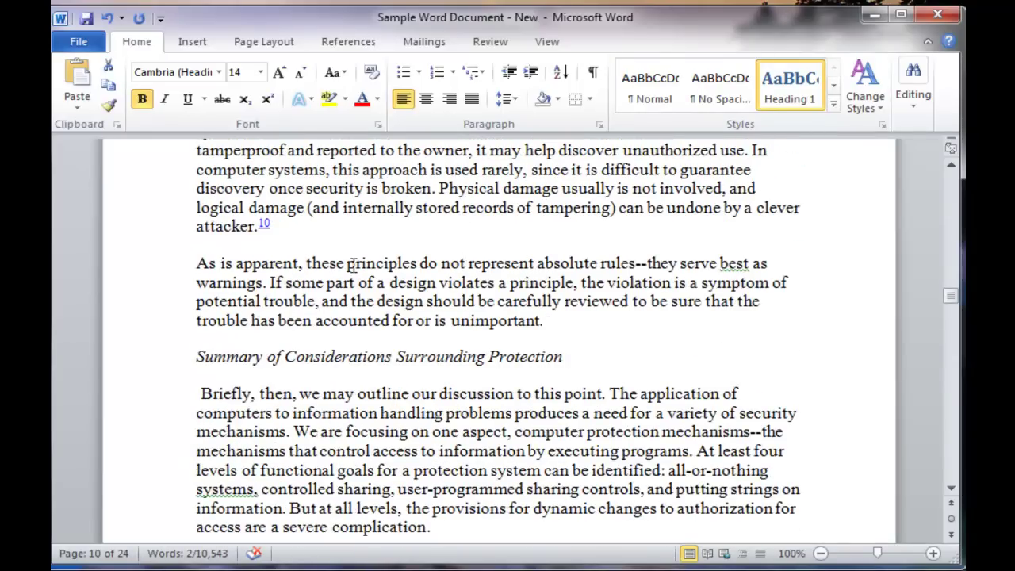
drag(563, 356, 196, 356)
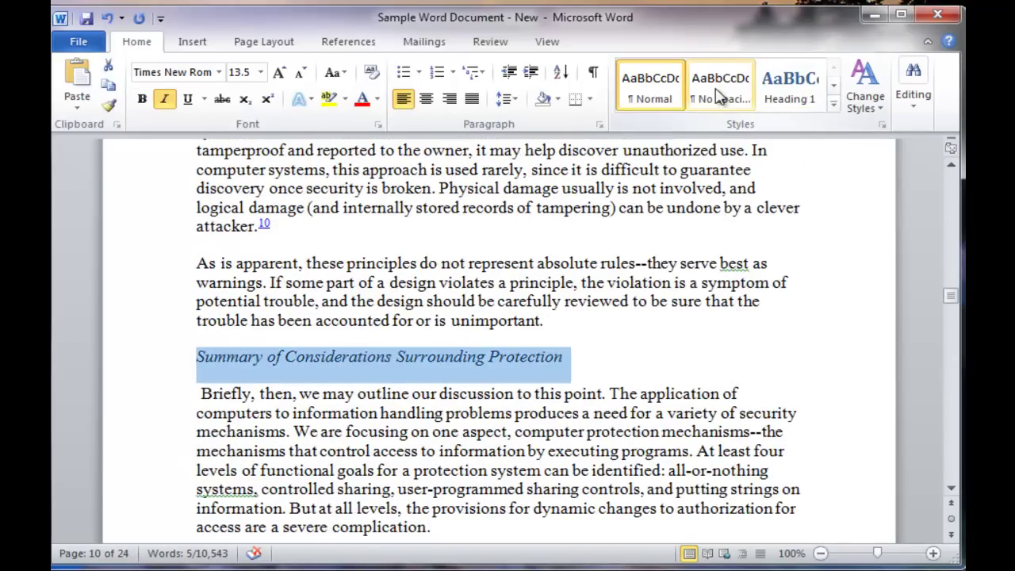
click(793, 87)
scroll(466, 273, down, 6)
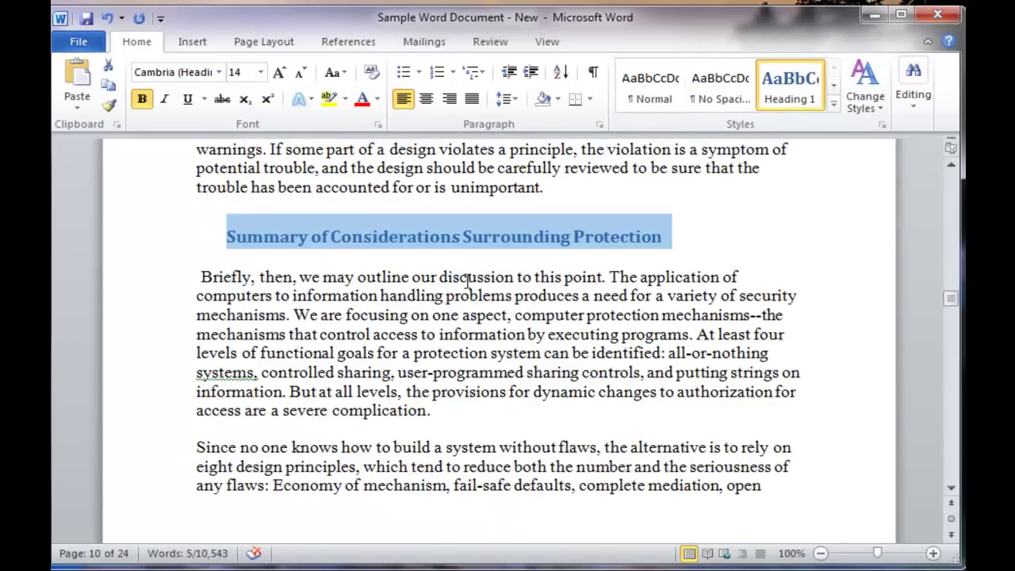
Apply the Heading 2 style to the section title "4) Authentication Mechanisms:" on page 15
scroll(466, 273, down, 3)
drag(408, 344, 301, 344)
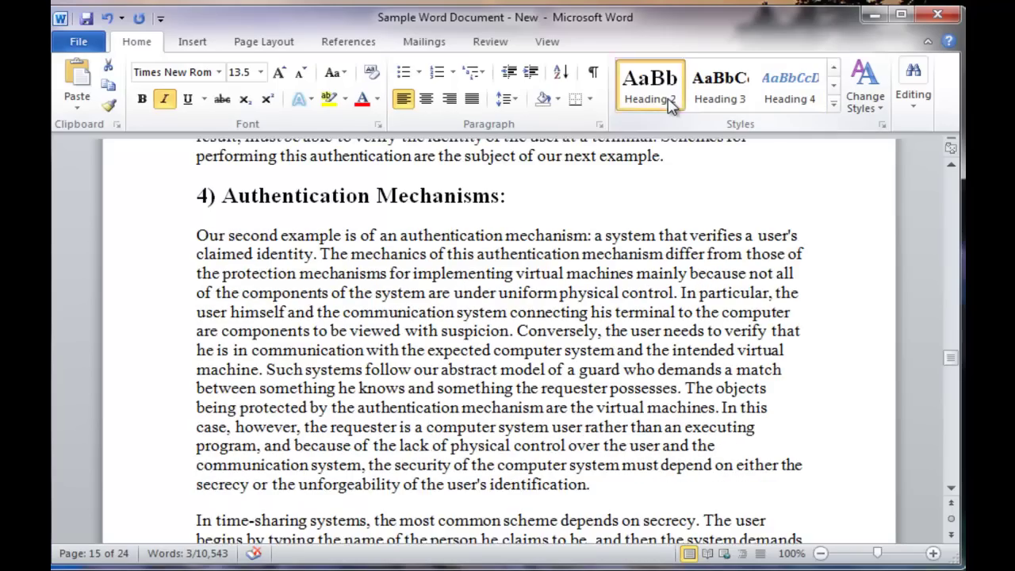
click(648, 87)
Apply the Heading 3 style to the section title "5) Shared Information:" on page 18
scroll(460, 247, down, 20)
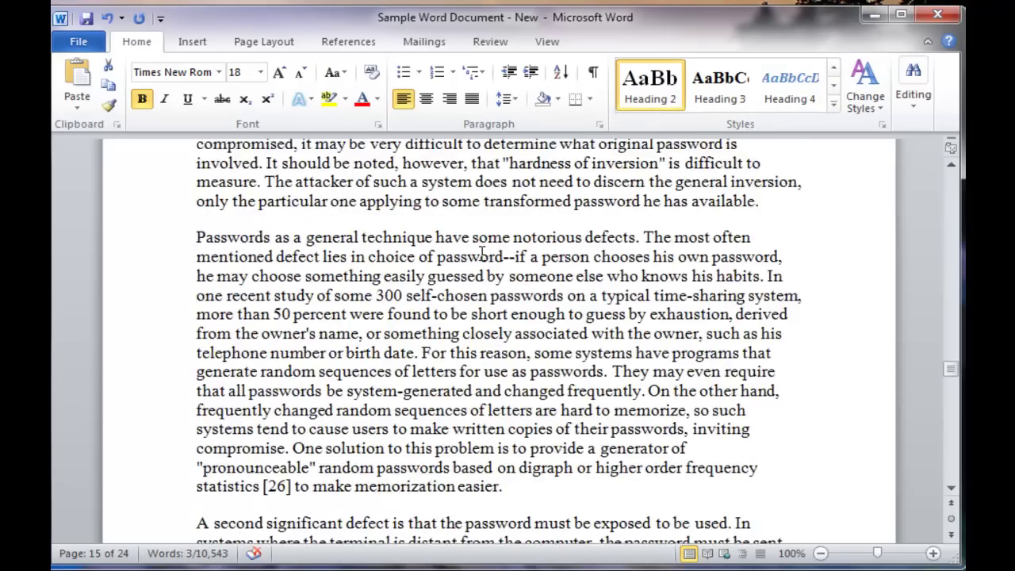
scroll(460, 247, down, 15)
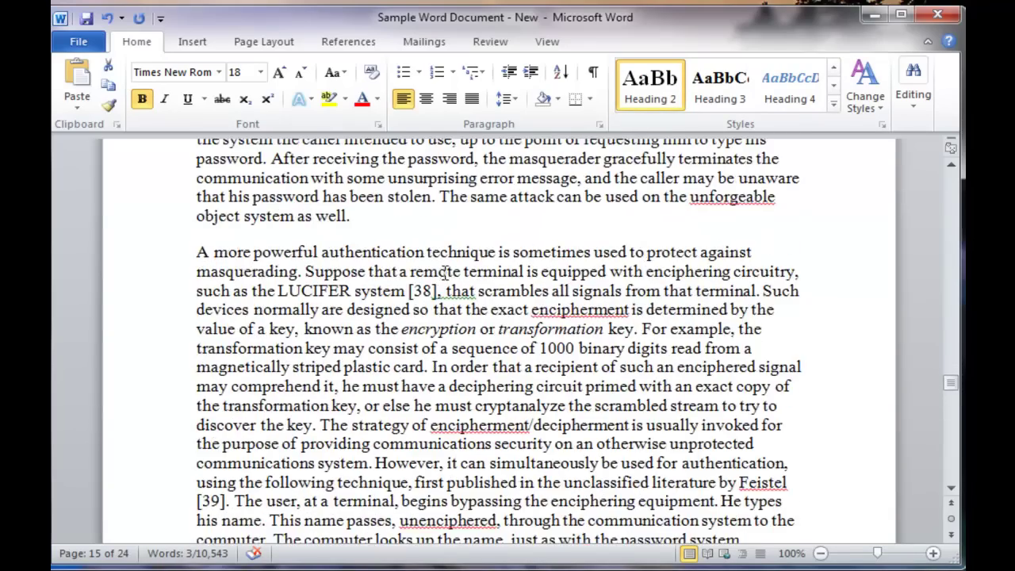
scroll(465, 274, down, 5)
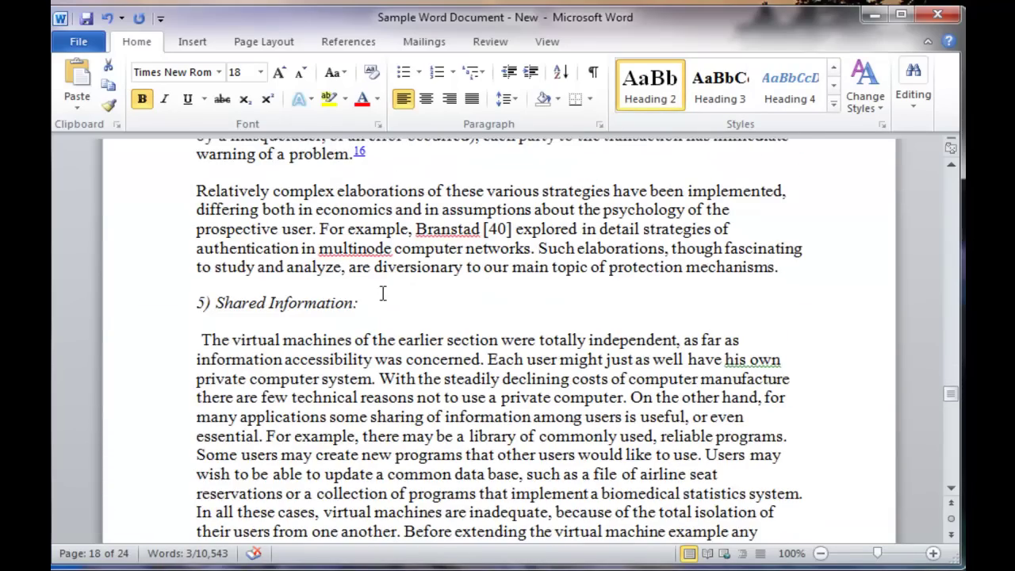
drag(359, 302, 278, 320)
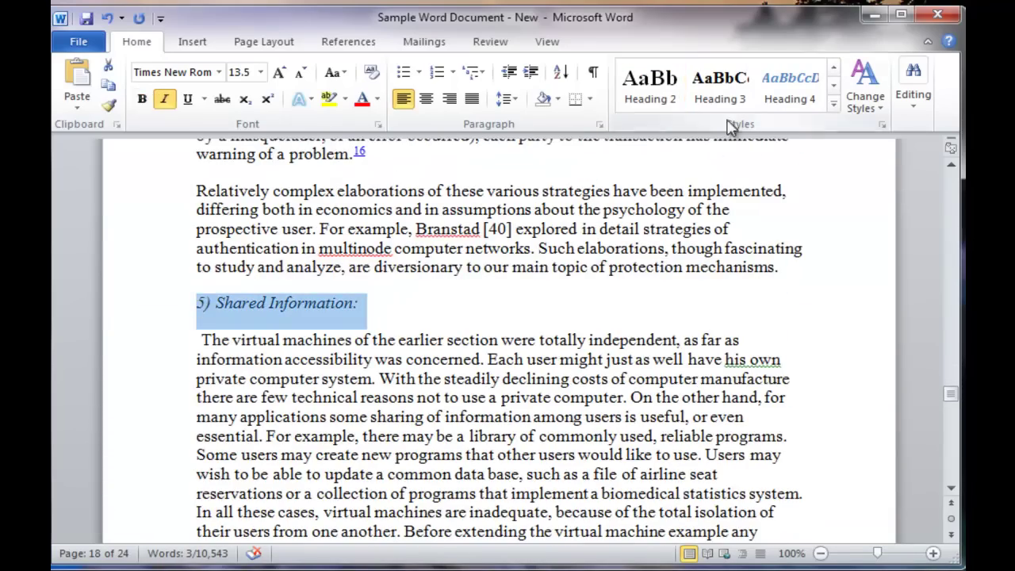
click(719, 92)
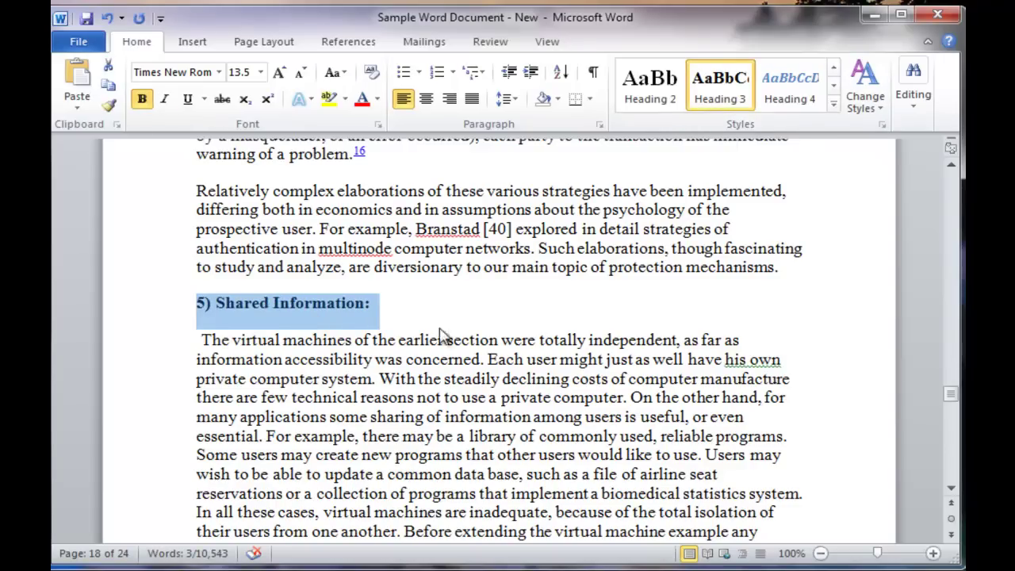
Add a blank line above the title "I. BASIC PRINCIPLES OF INFORMATION PROTECTION" on page 1 and place the cursor in it
scroll(428, 277, down, 10)
scroll(428, 270, down, 15)
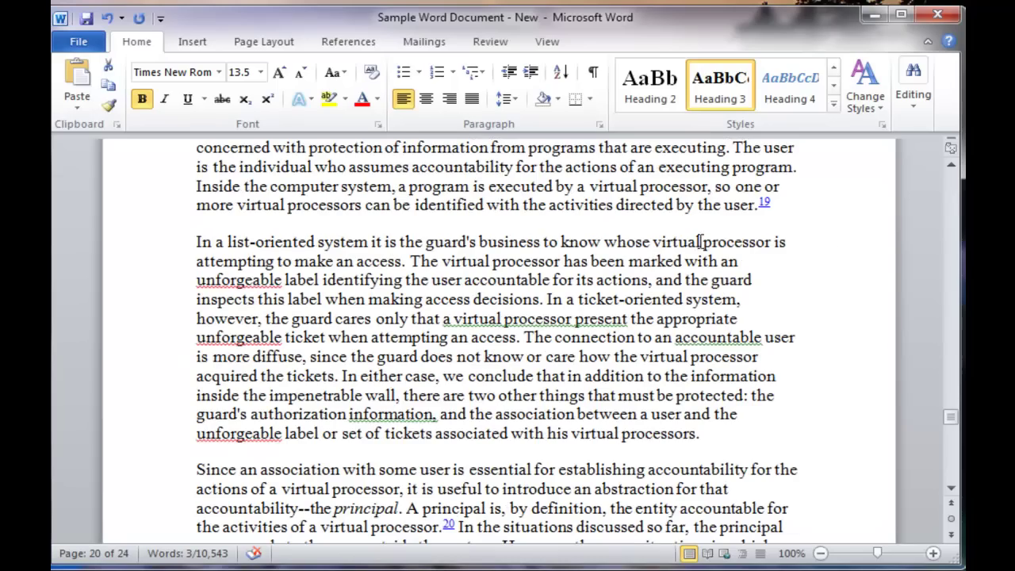
scroll(428, 414, down, 15)
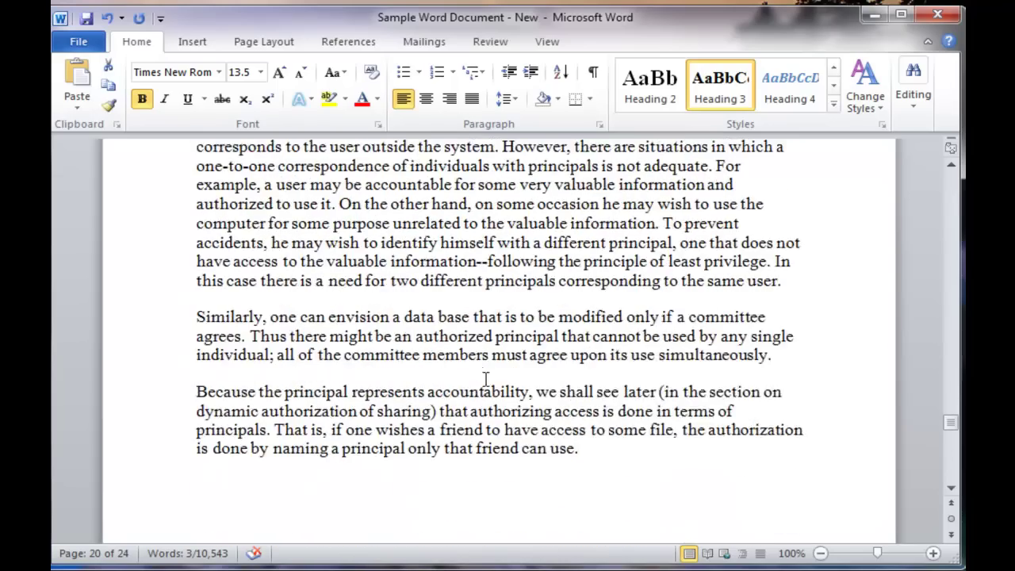
scroll(478, 377, down, 8)
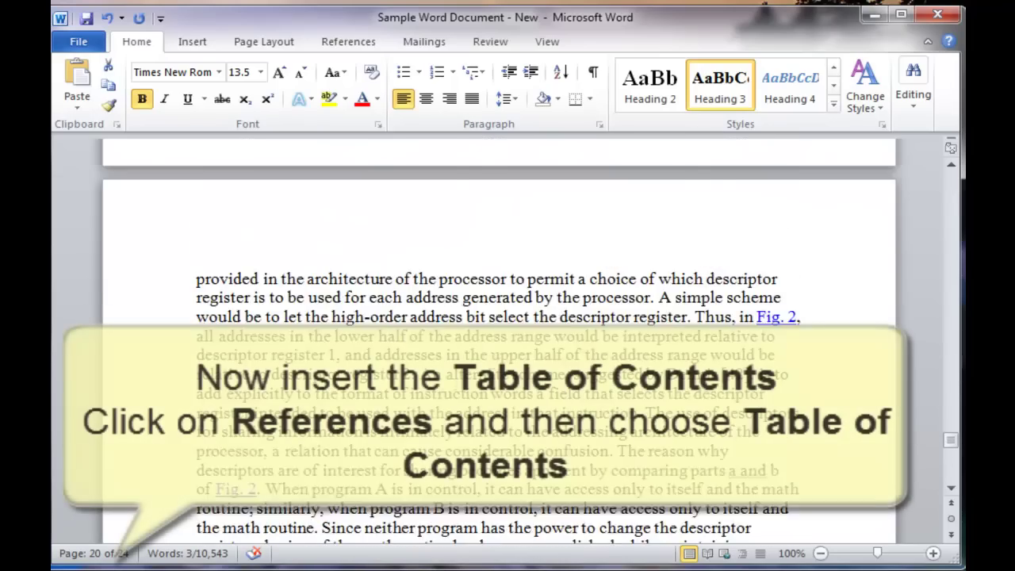
drag(944, 456, 943, 194)
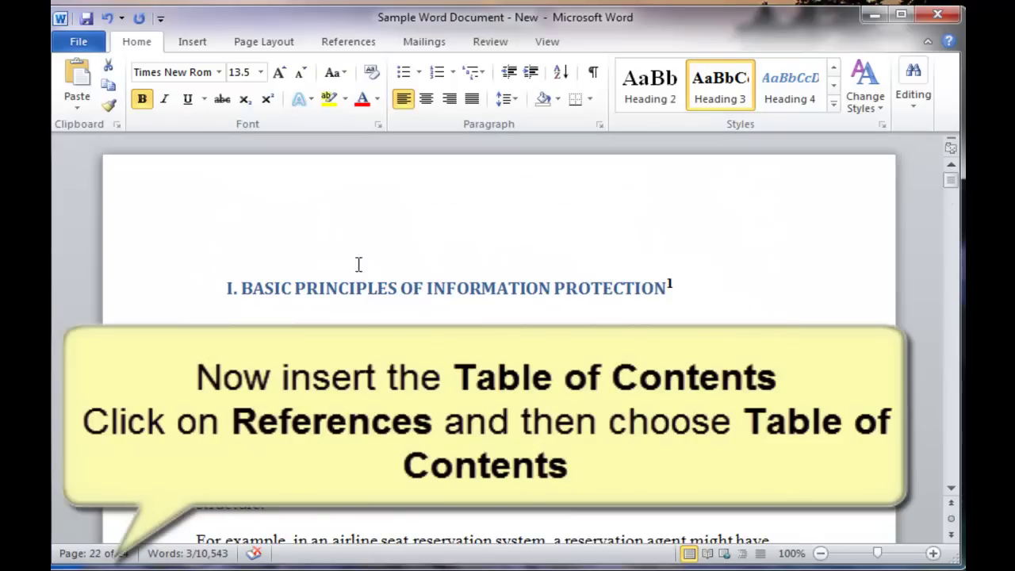
click(221, 287)
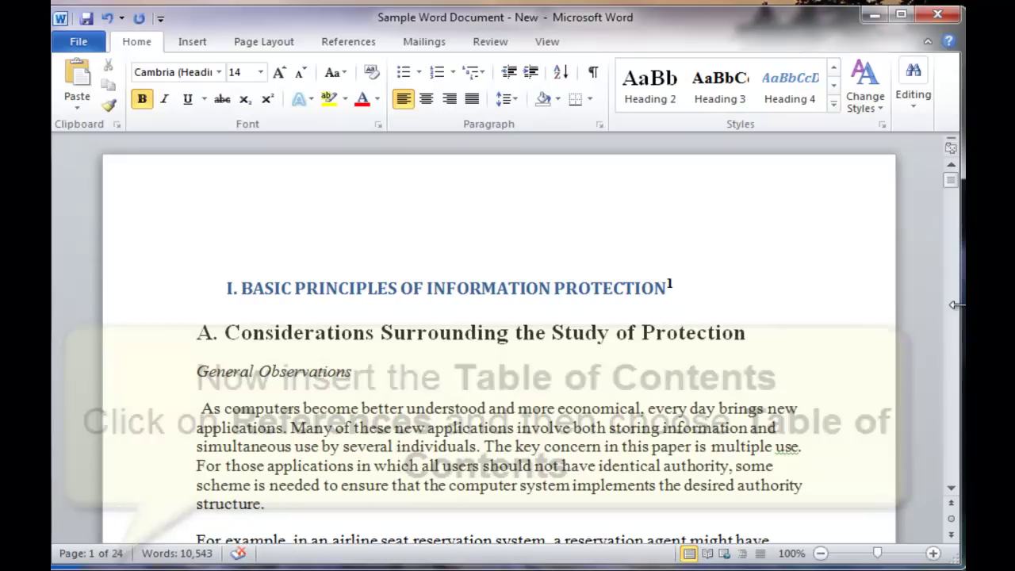
scroll(955, 304, up, 1)
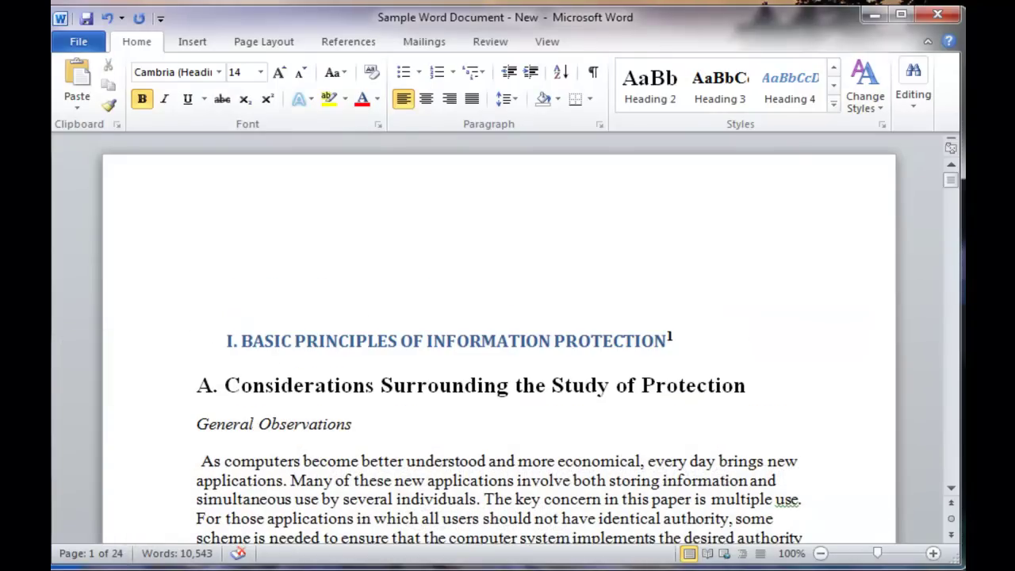
click(249, 284)
Insert the built-in Automatic Table 2 table of contents on the blank line above the document's first title
click(191, 41)
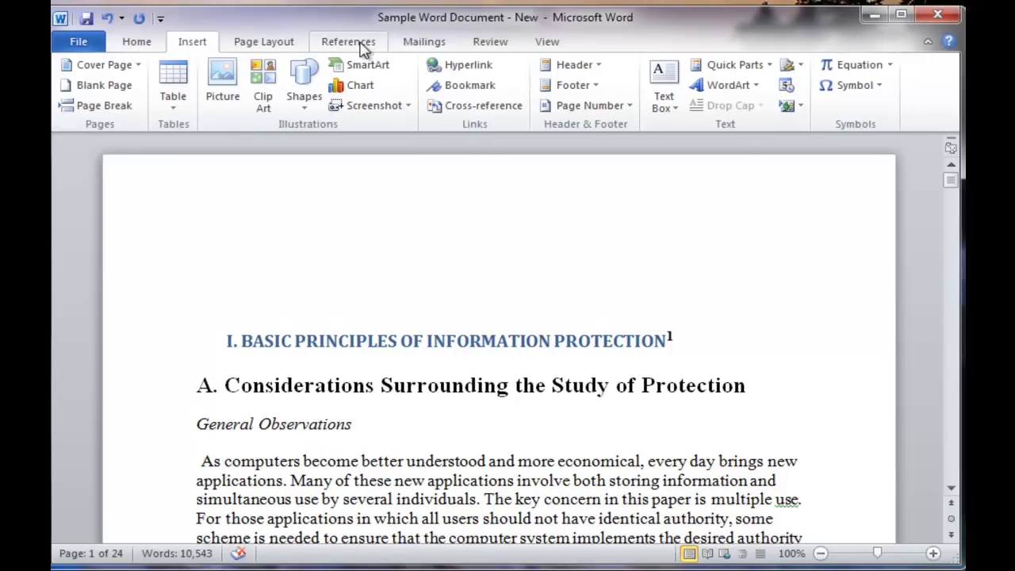
click(360, 46)
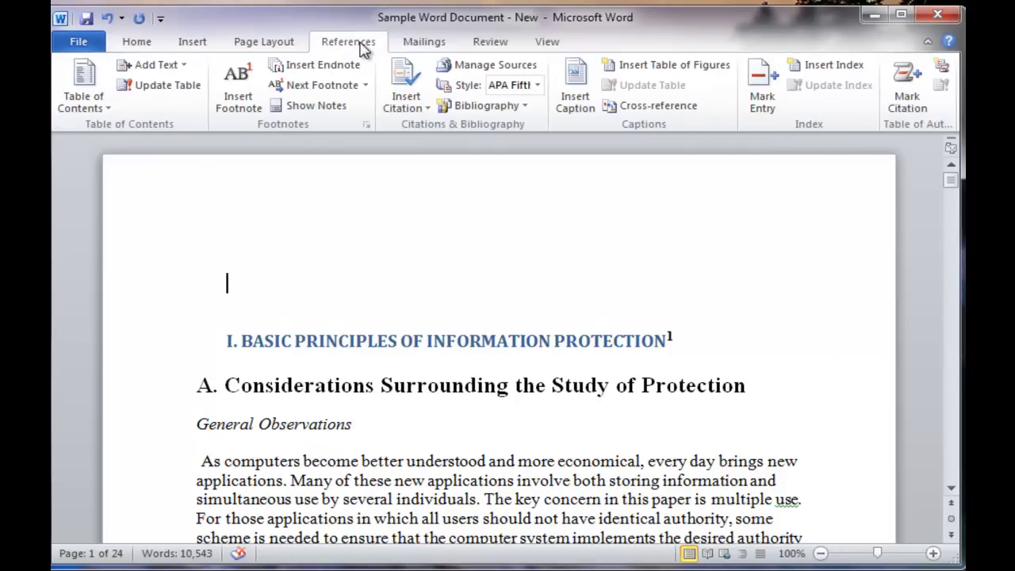
click(85, 103)
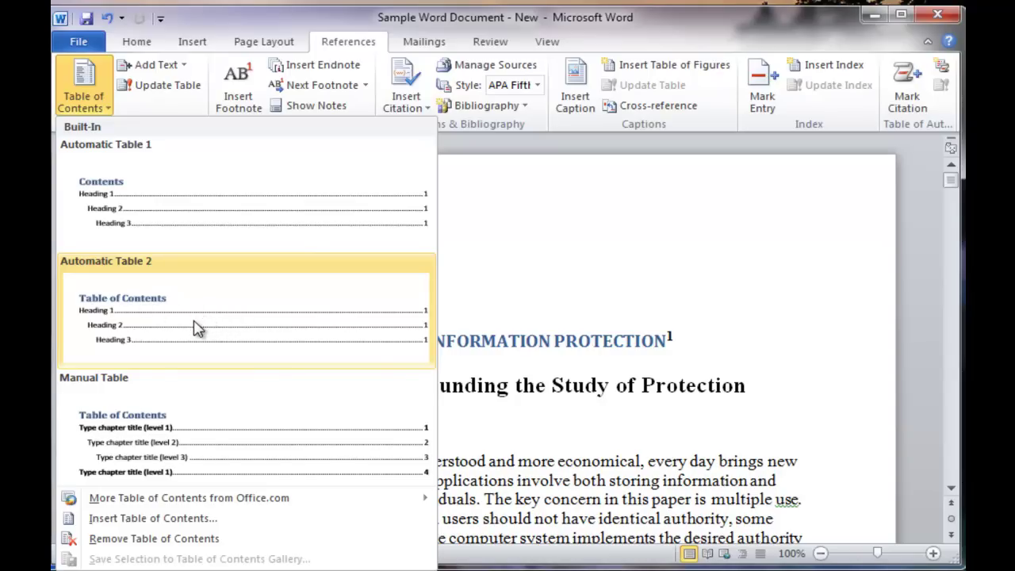
click(197, 329)
scroll(434, 420, up, 8)
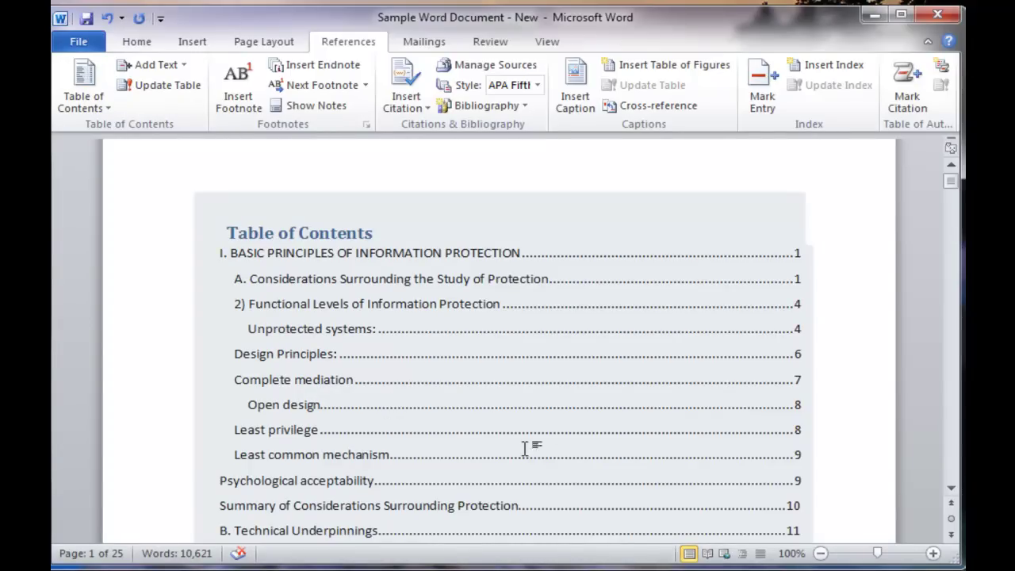
click(421, 436)
scroll(444, 360, down, 7)
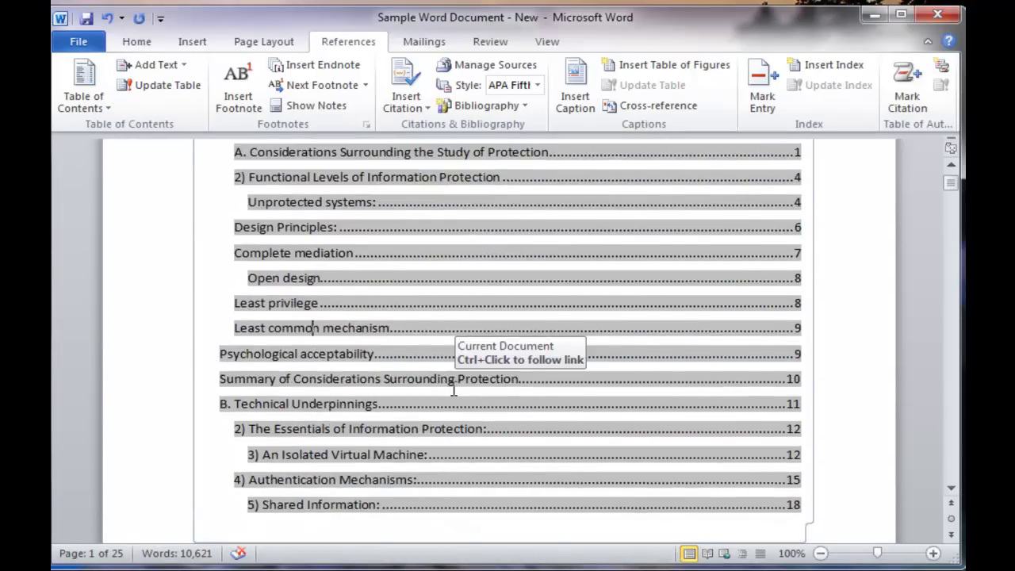
Apply the Heading 2 style to the "Shared Information:" text of section title 5 on page 19
scroll(442, 394, down, 15)
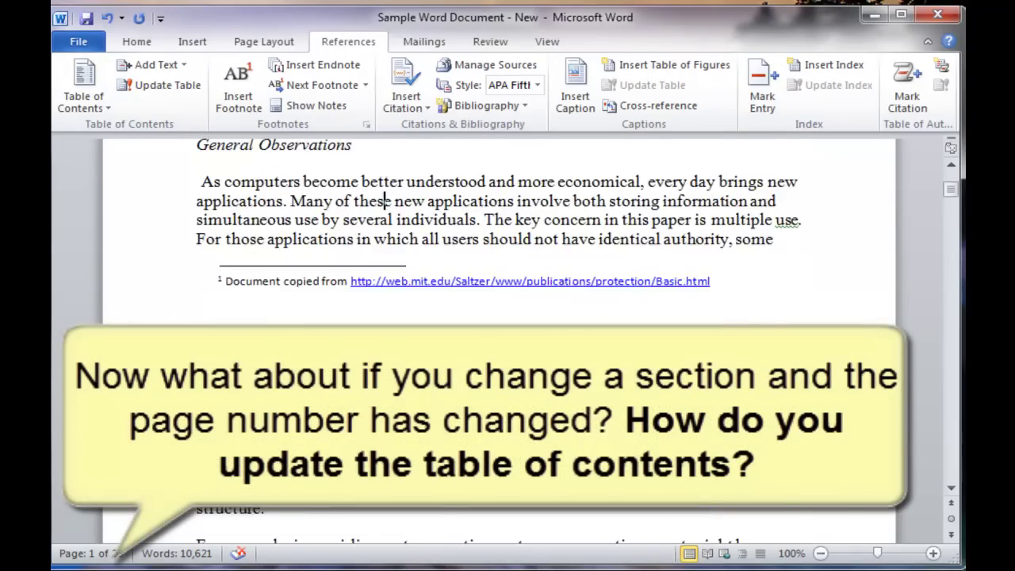
drag(951, 192, 950, 390)
drag(355, 516, 119, 508)
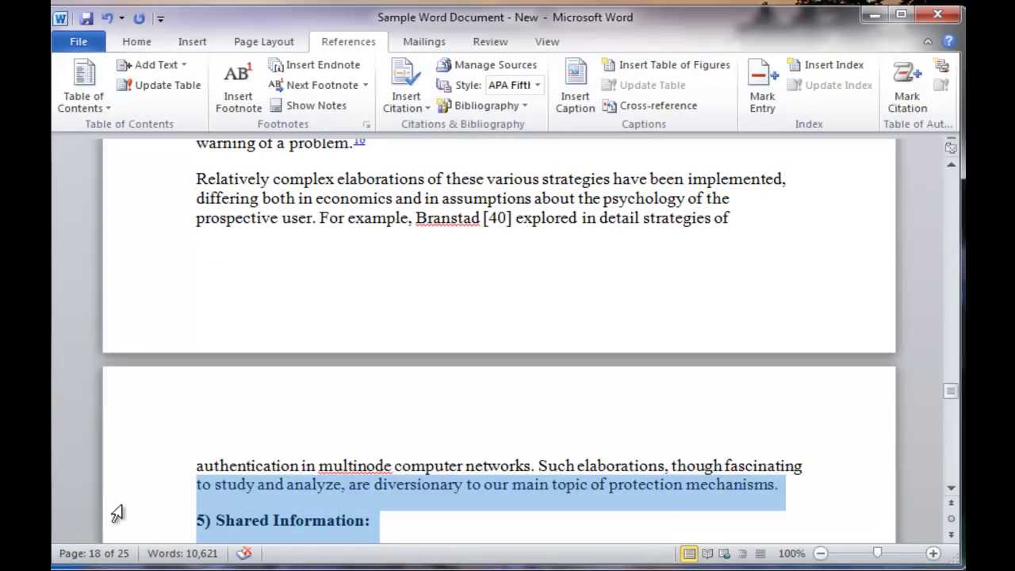
click(290, 520)
drag(380, 524, 203, 517)
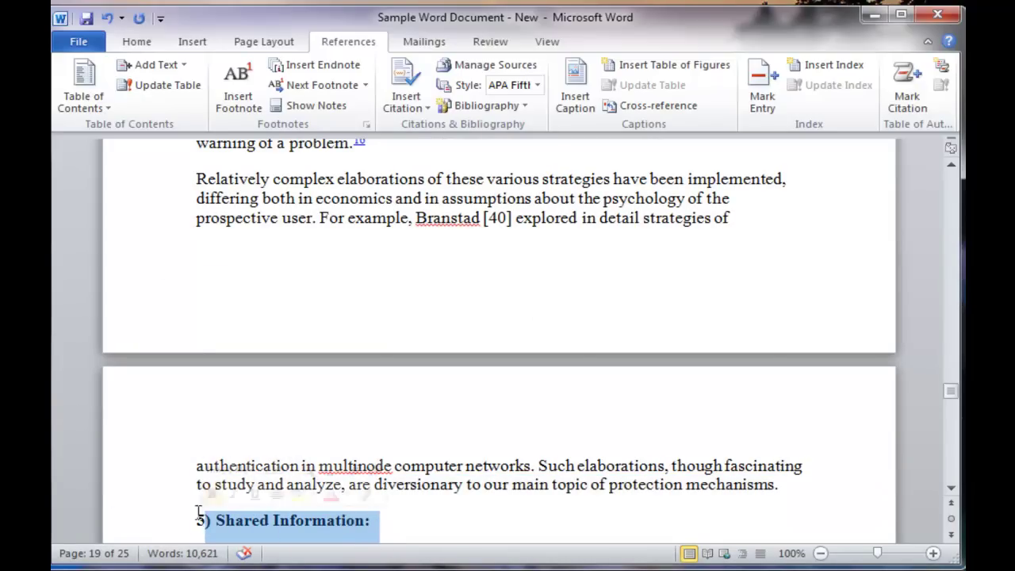
click(137, 44)
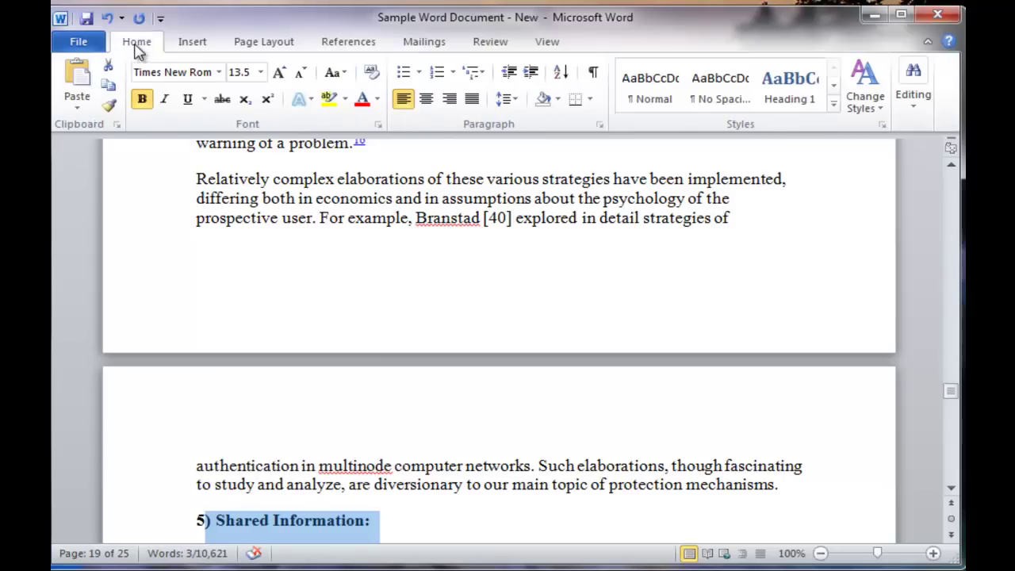
click(833, 103)
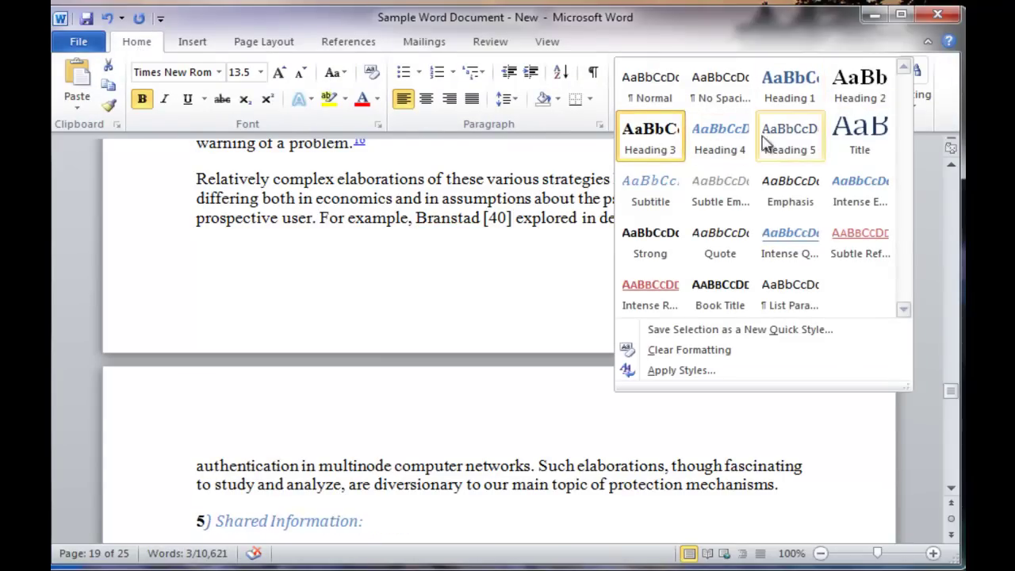
click(872, 101)
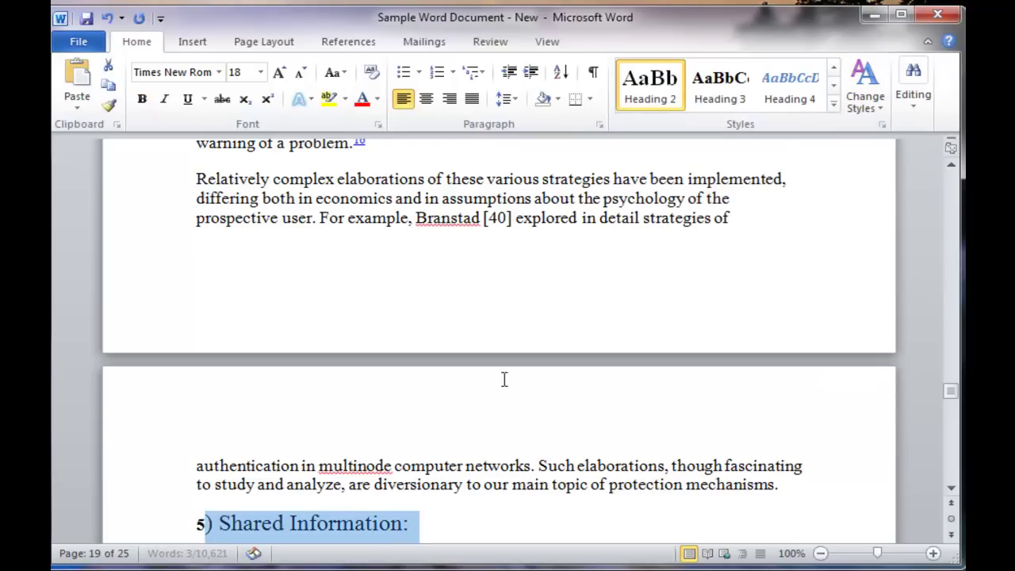
click(450, 527)
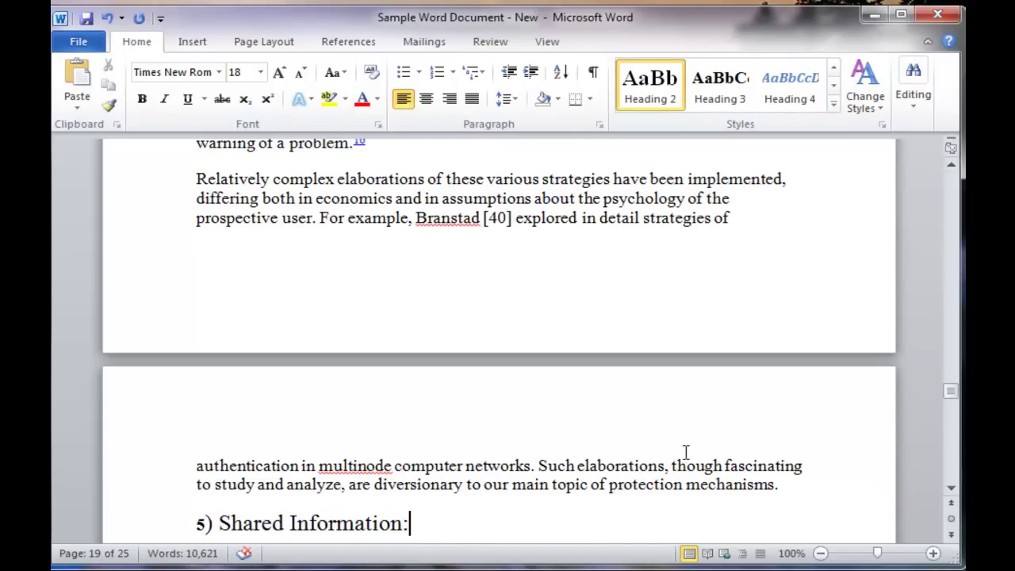
Update the table of contents on page 1 with the "Update entire table" option
scroll(441, 451, up, 3)
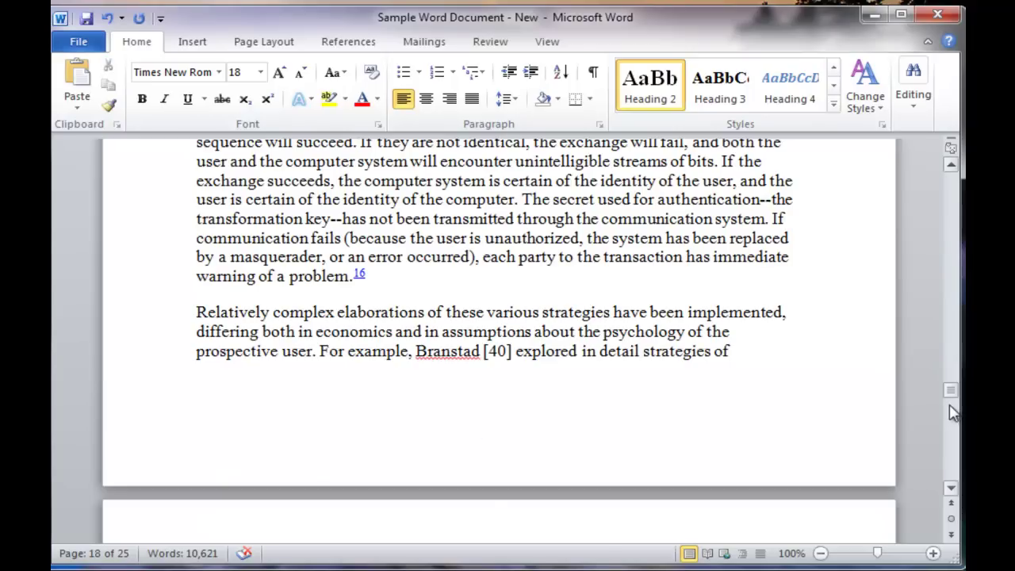
drag(950, 390, 951, 179)
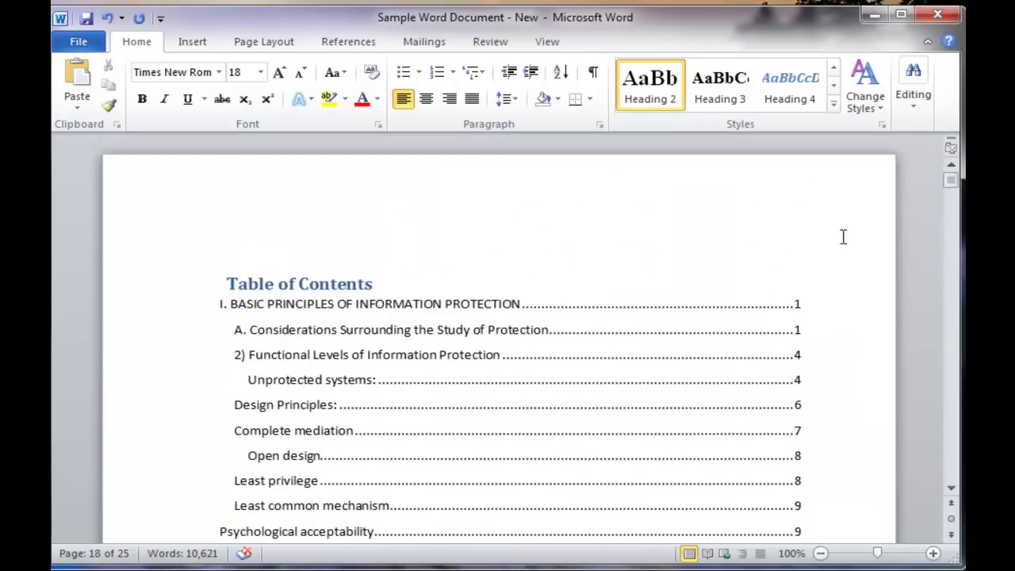
click(378, 373)
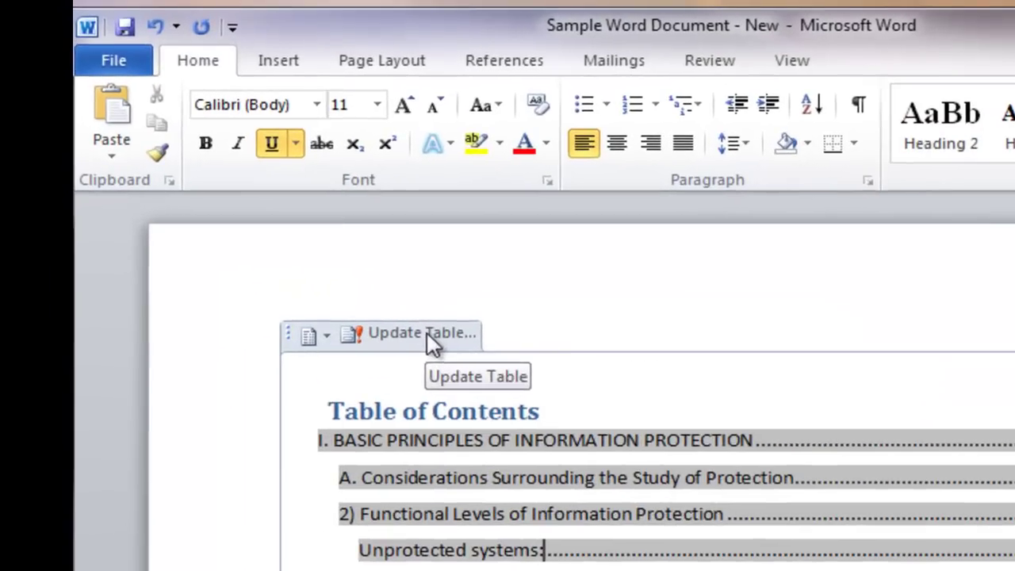
click(427, 333)
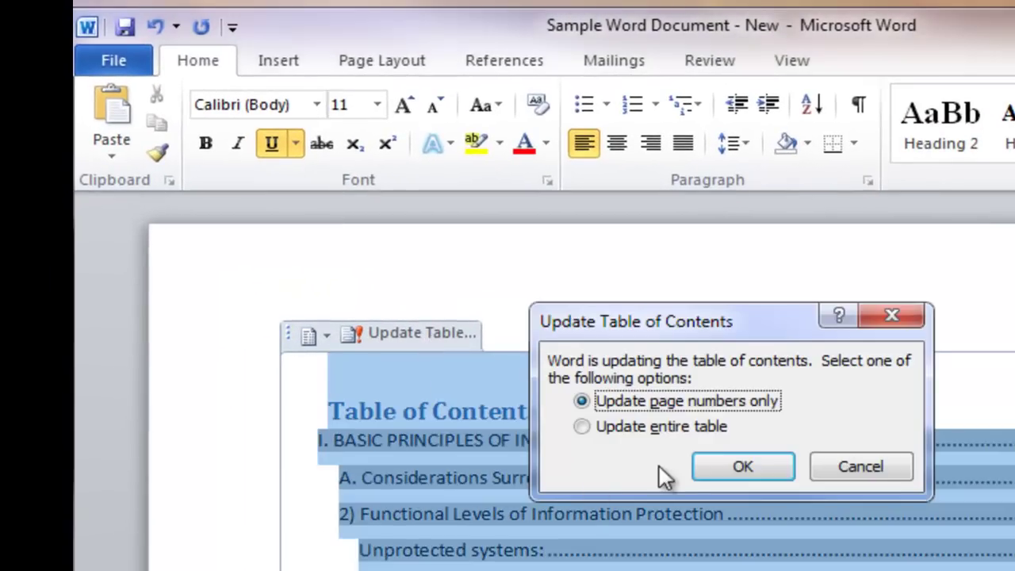
click(618, 431)
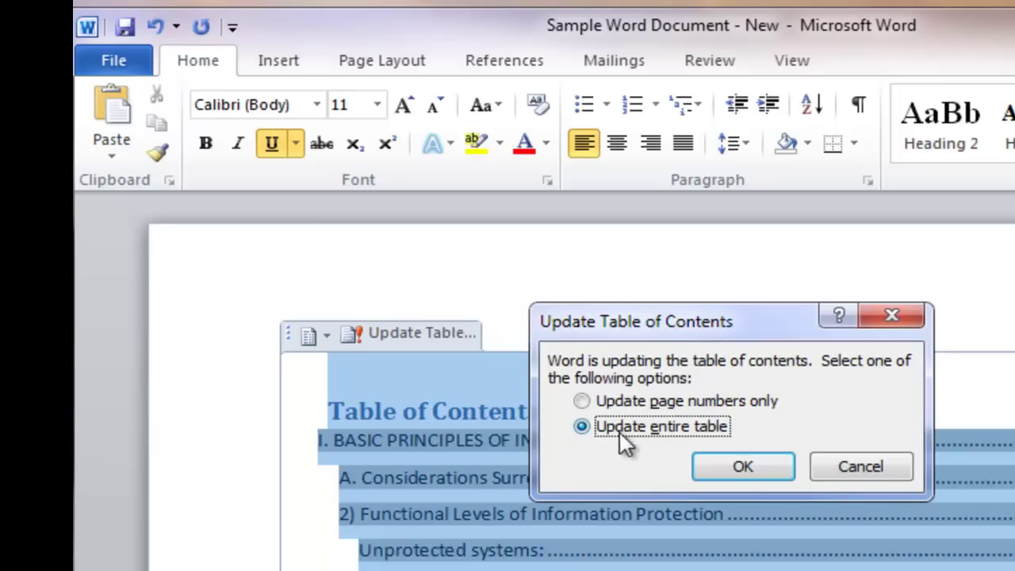
click(740, 469)
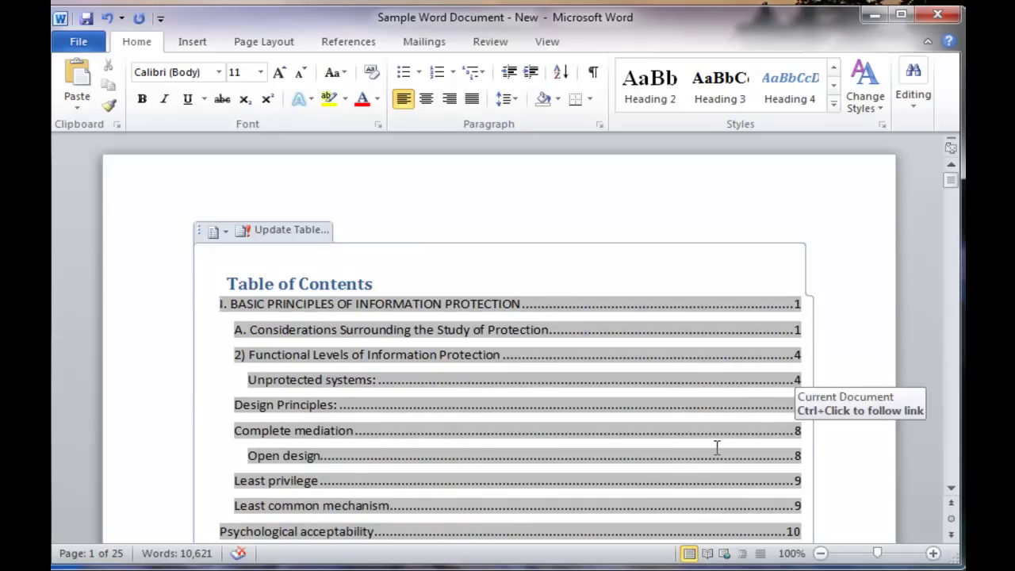
Place the cursor in the title "A. Considerations Surrounding the Study of Protection" below the table of contents
scroll(717, 446, down, 6)
click(714, 506)
scroll(714, 506, down, 3)
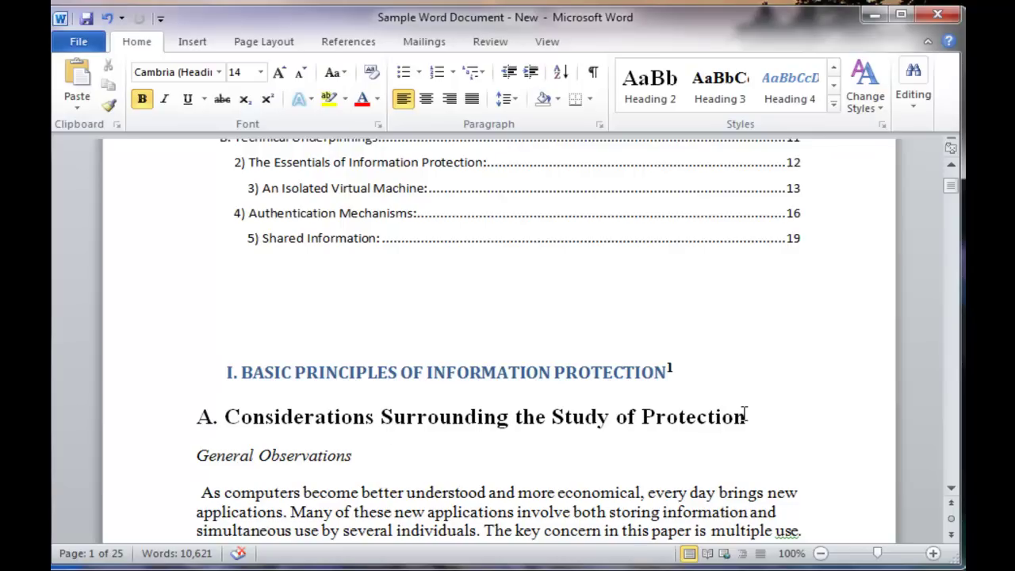
drag(747, 416, 209, 426)
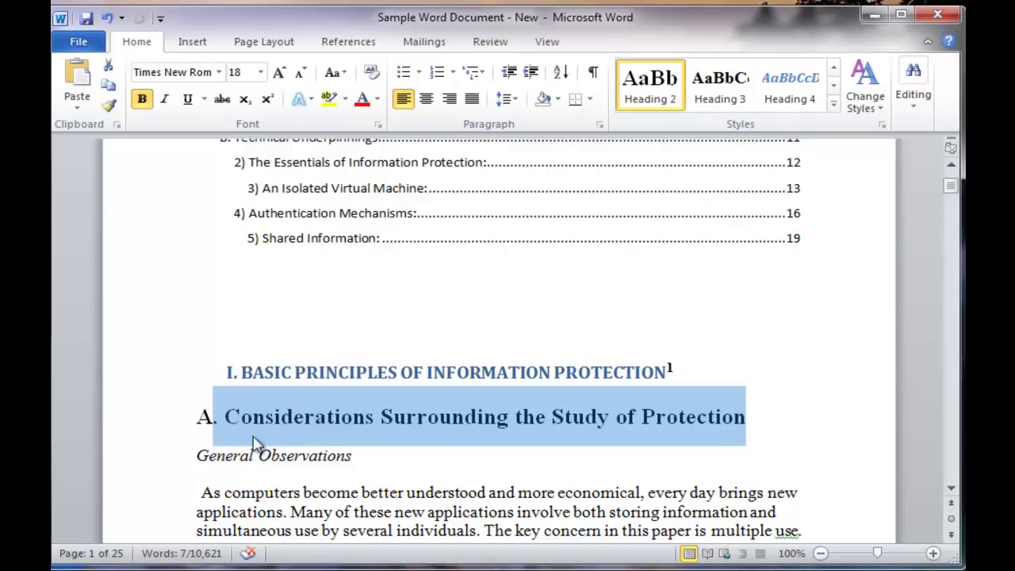
click(632, 468)
drag(747, 416, 204, 428)
click(421, 462)
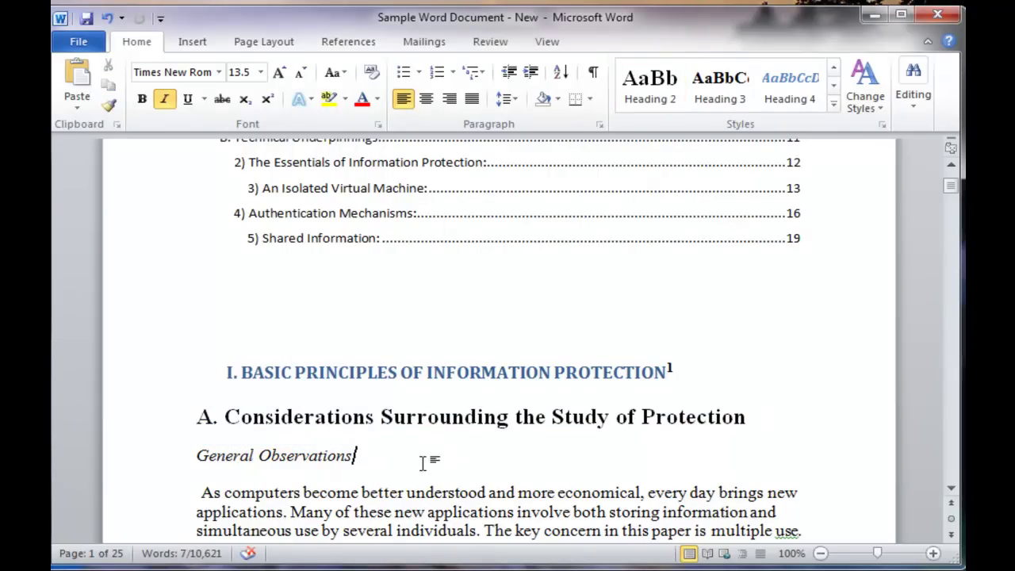
click(421, 416)
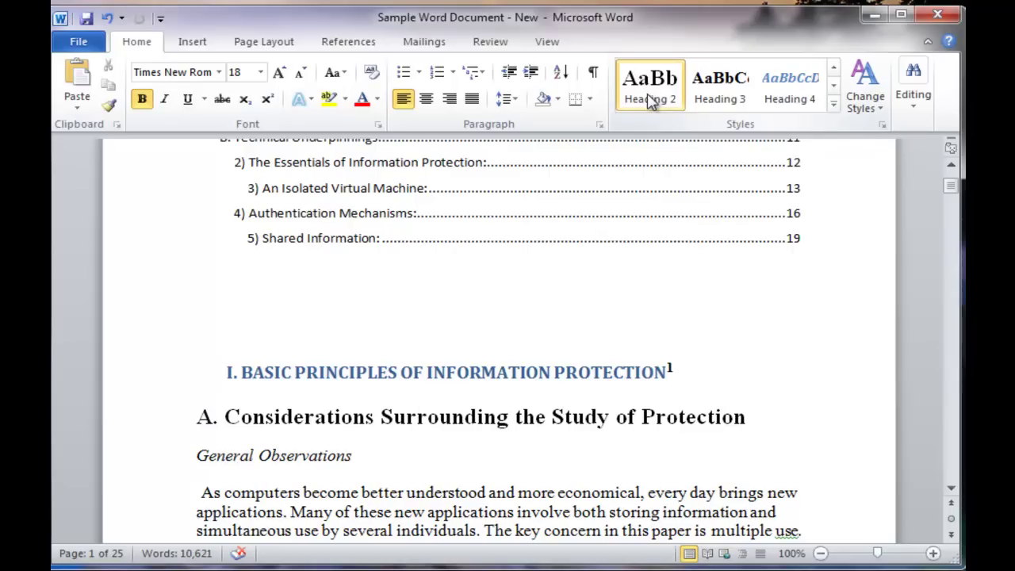
Modify the Heading 2 style to use the Calibri (Body) font, italic, at 14 pt
right_click(652, 97)
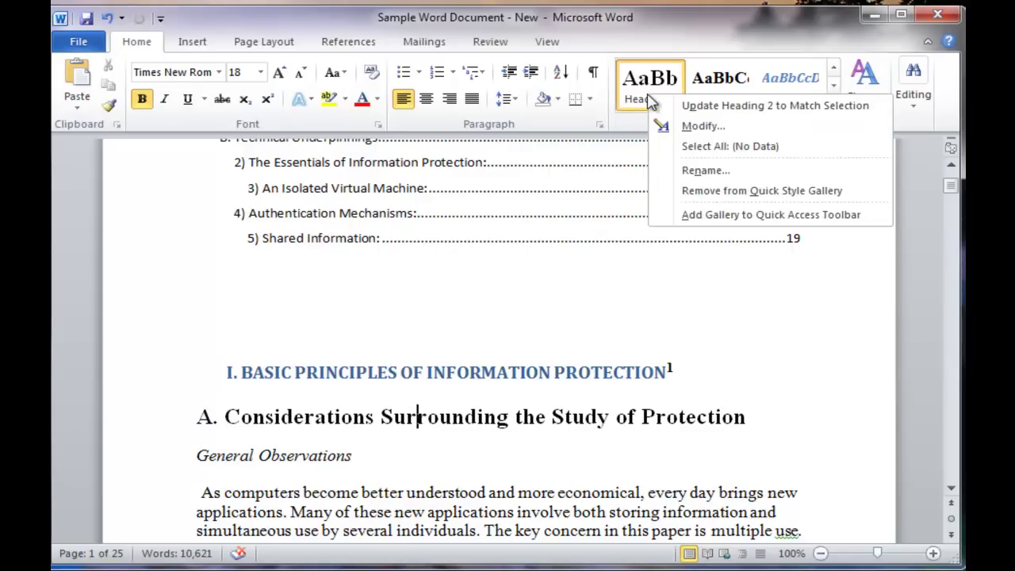
click(705, 129)
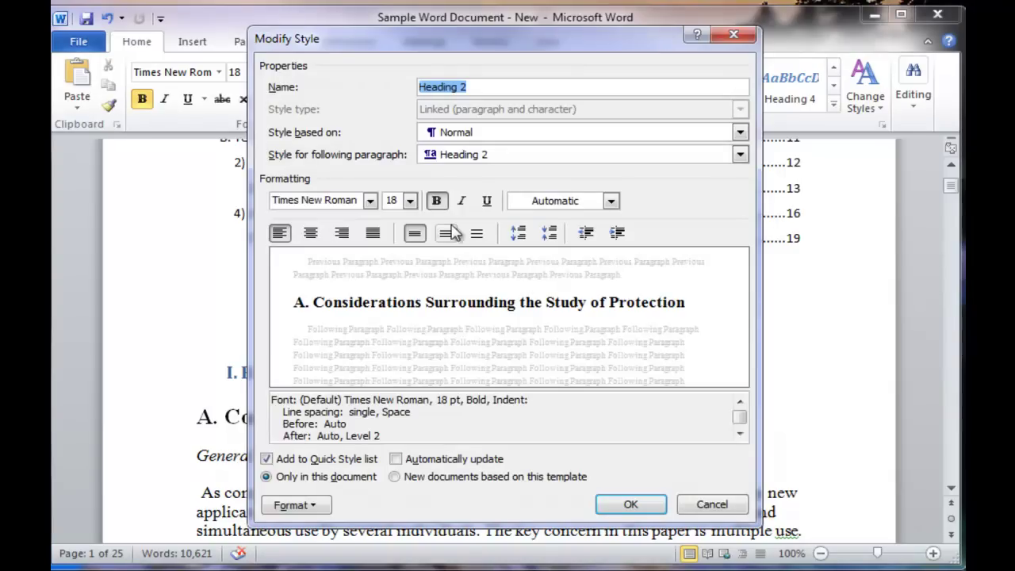
click(370, 201)
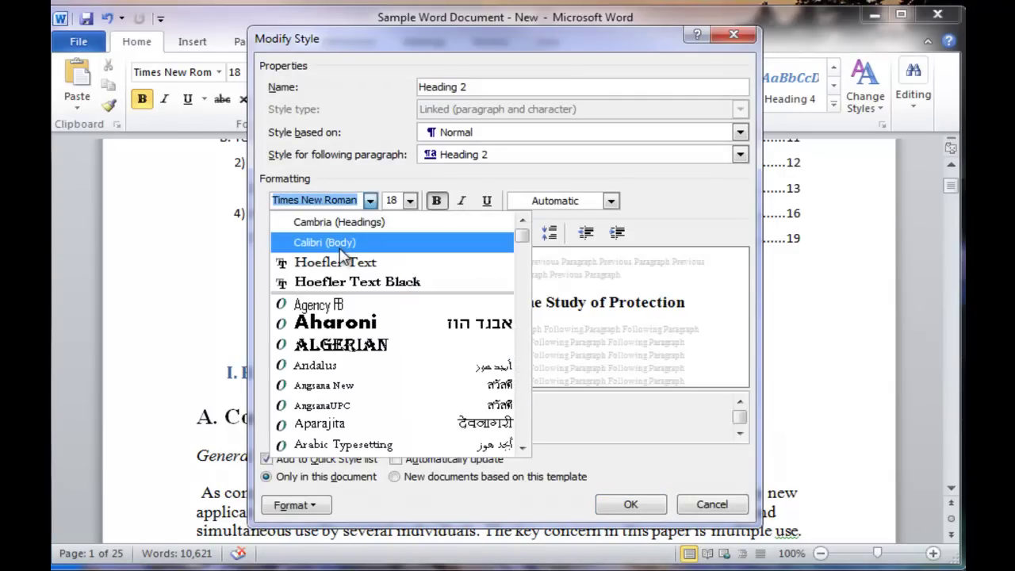
click(340, 246)
click(463, 202)
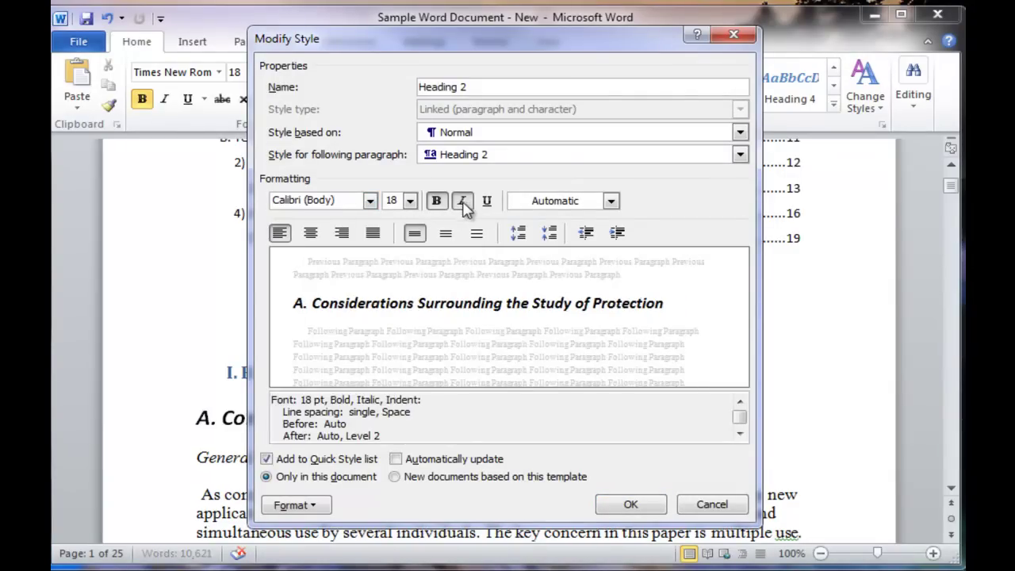
click(411, 201)
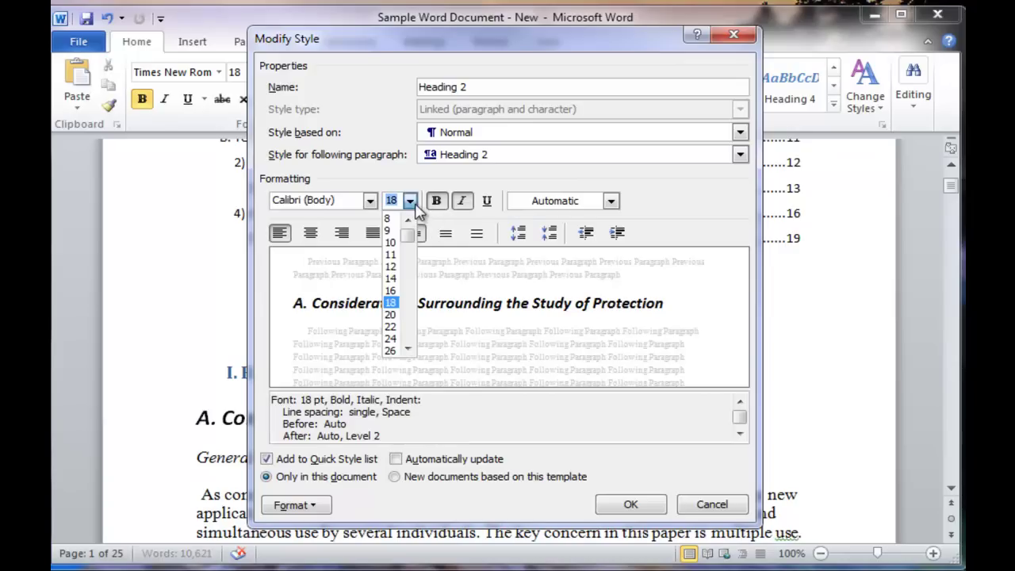
click(391, 268)
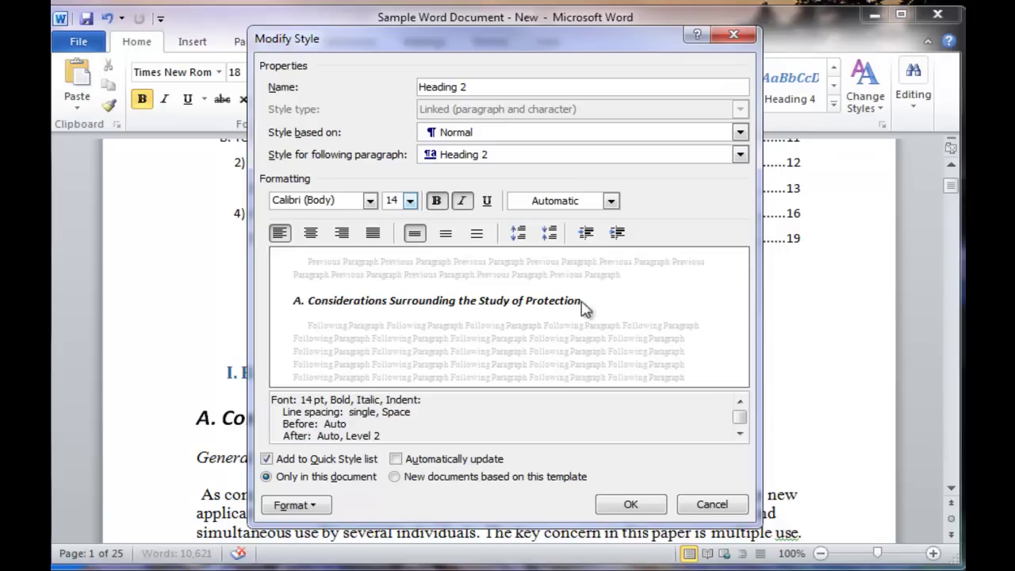
Turn on "Automatically update" for the Heading 2 style and apply the style changes
click(325, 511)
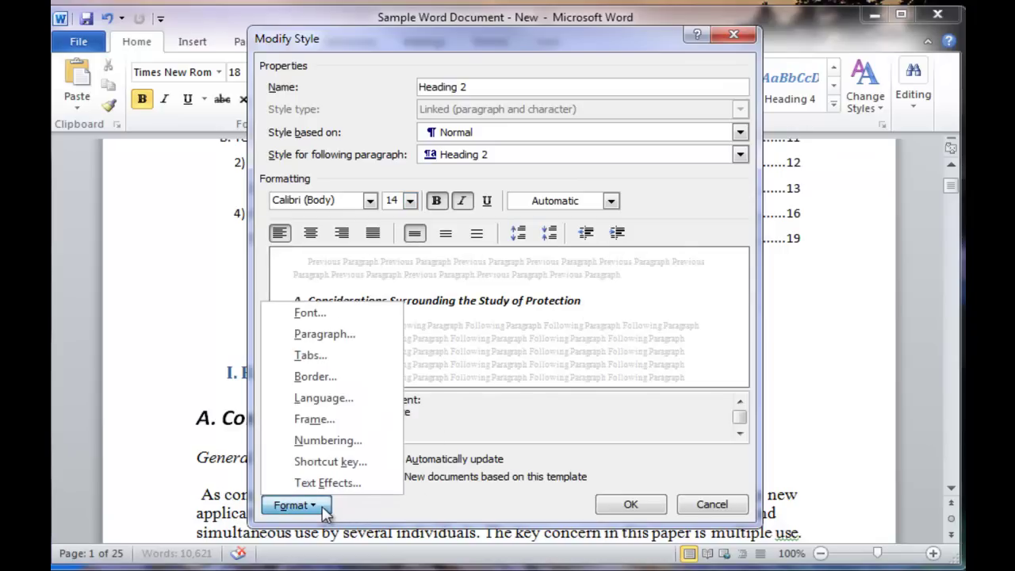
click(325, 511)
click(324, 510)
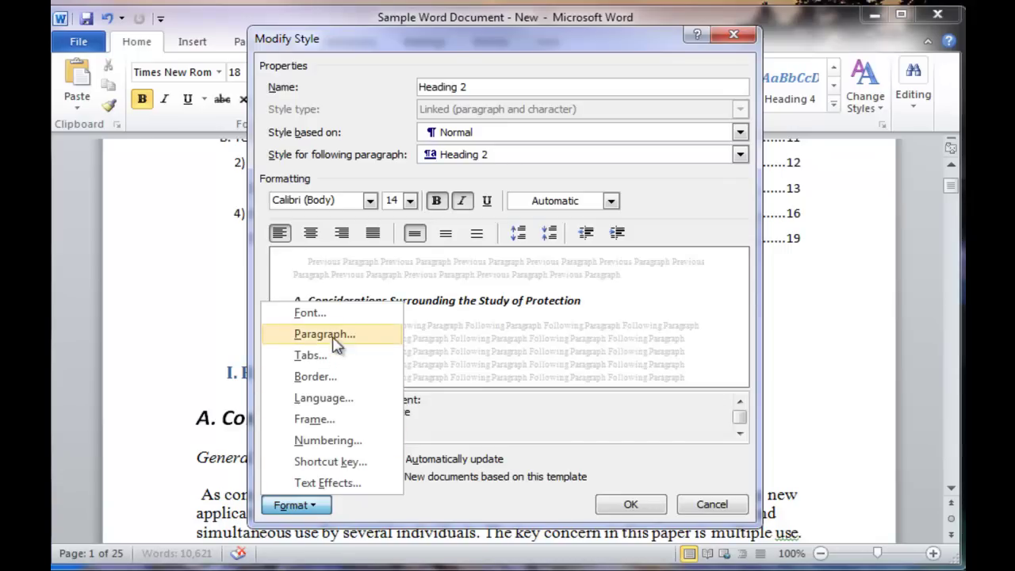
click(499, 434)
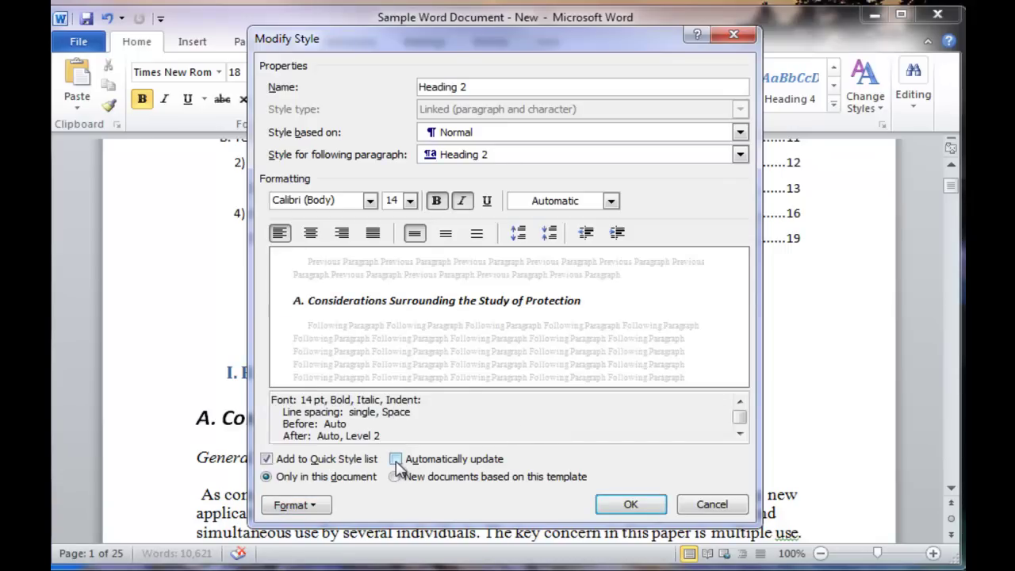
click(395, 460)
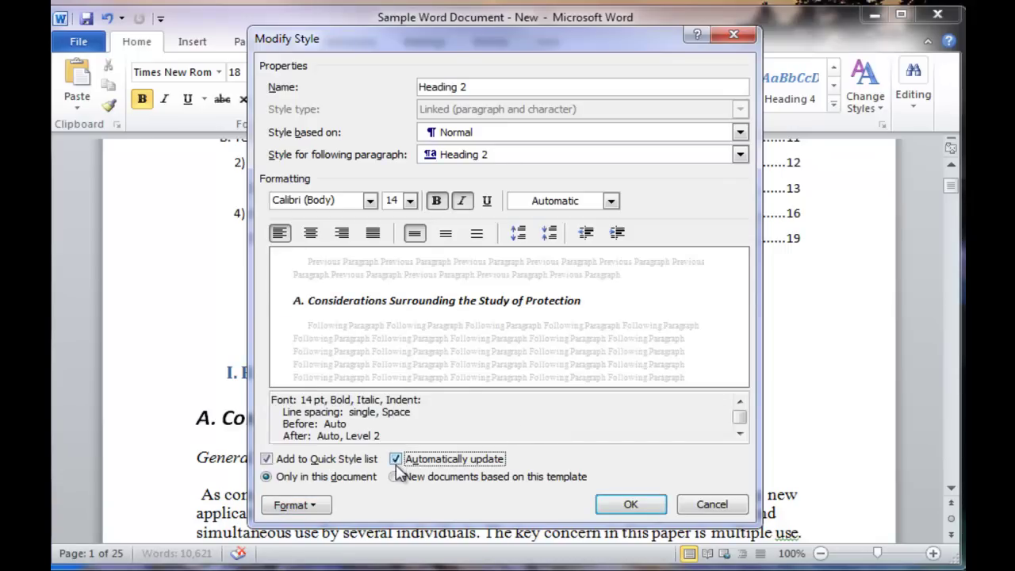
click(631, 511)
Examine the formatting of the Heading 2 titles from page 1 down to "Design Principles:" on page 7
click(446, 470)
scroll(445, 469, down, 4)
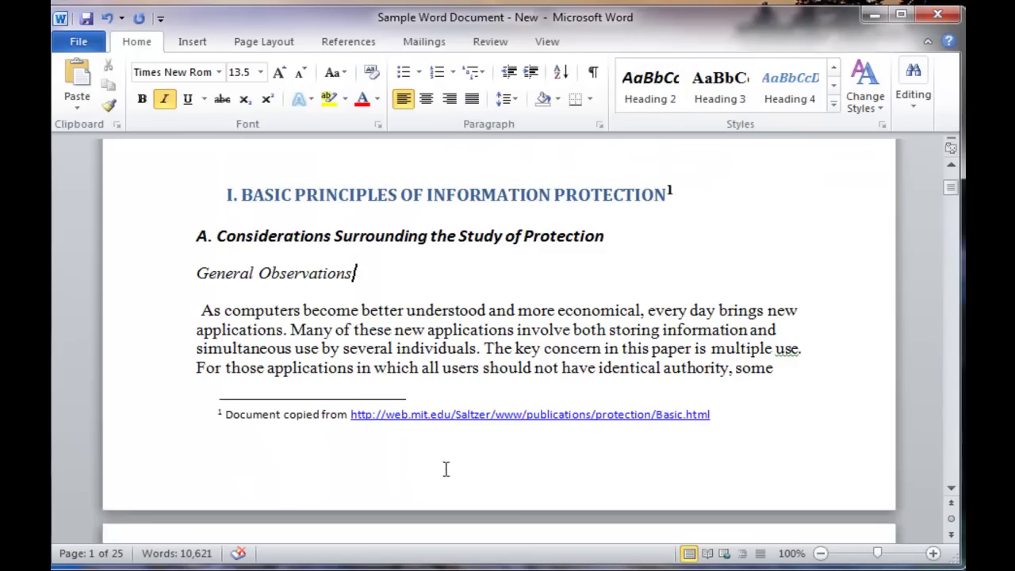
scroll(441, 467, down, 15)
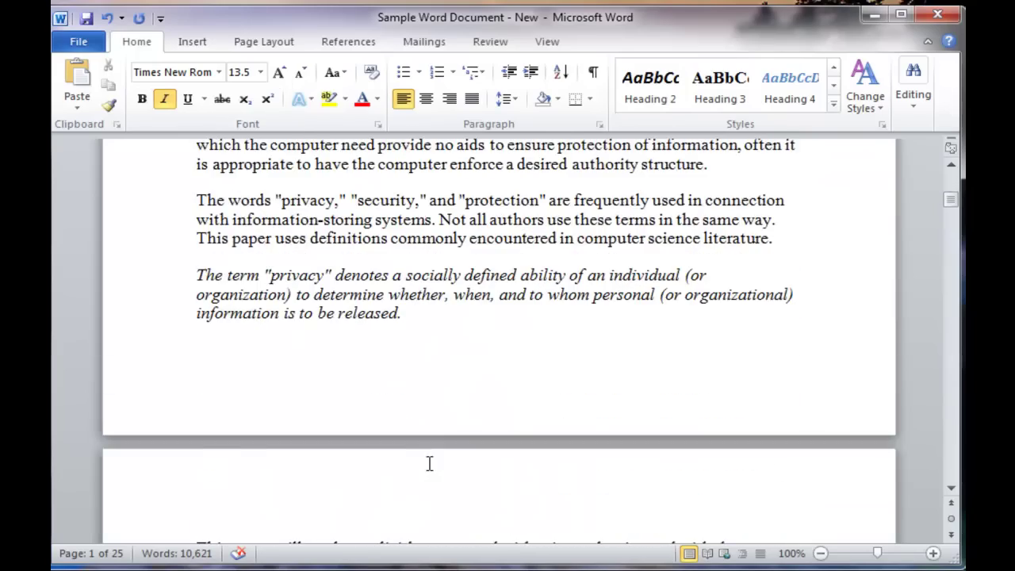
scroll(429, 462, down, 15)
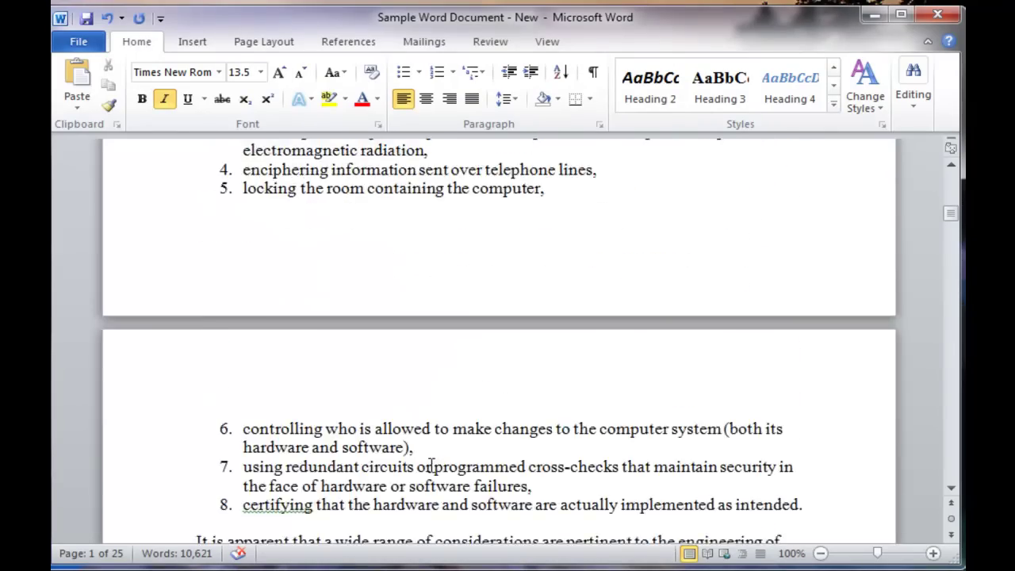
scroll(431, 468, down, 6)
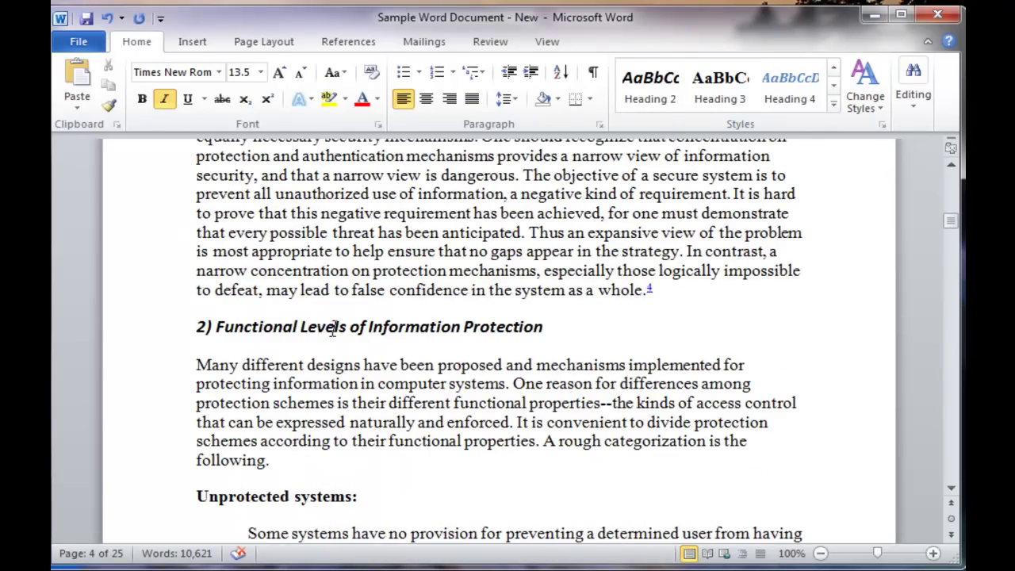
click(332, 329)
scroll(428, 317, down, 15)
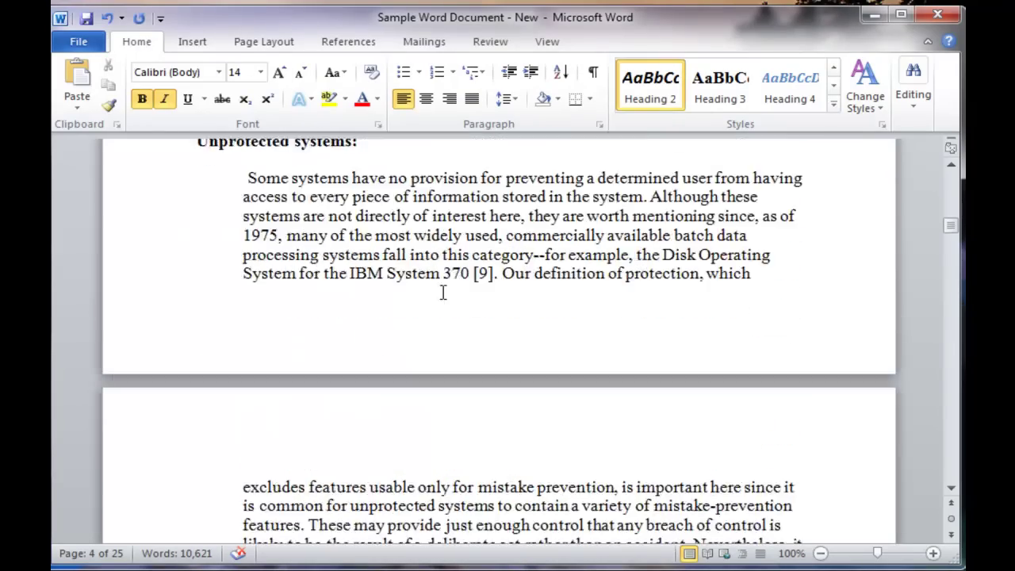
scroll(472, 324, down, 5)
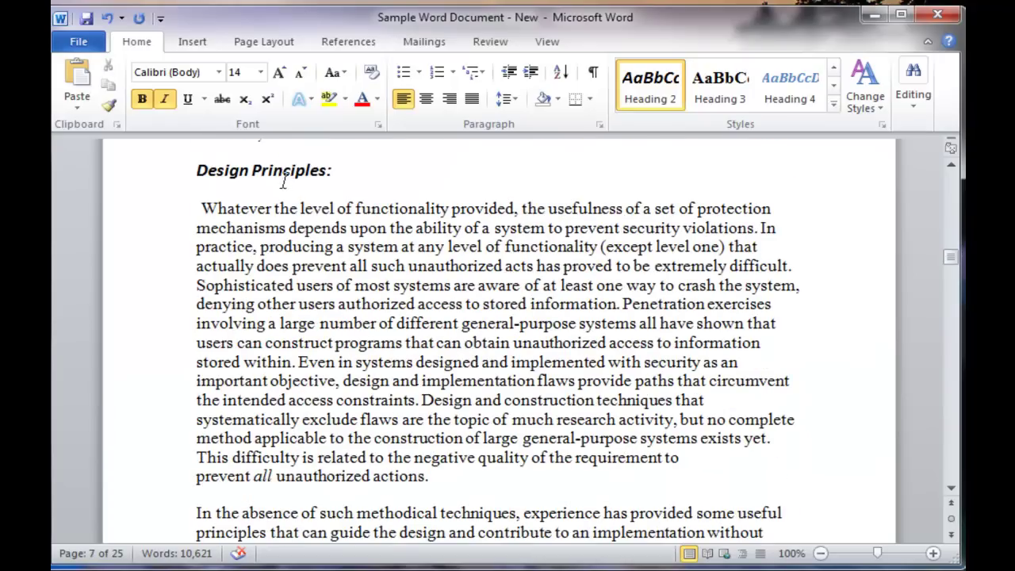
Modify the Heading 2 style from the "Design Principles:" title on page 7 to add underlining
right_click(665, 99)
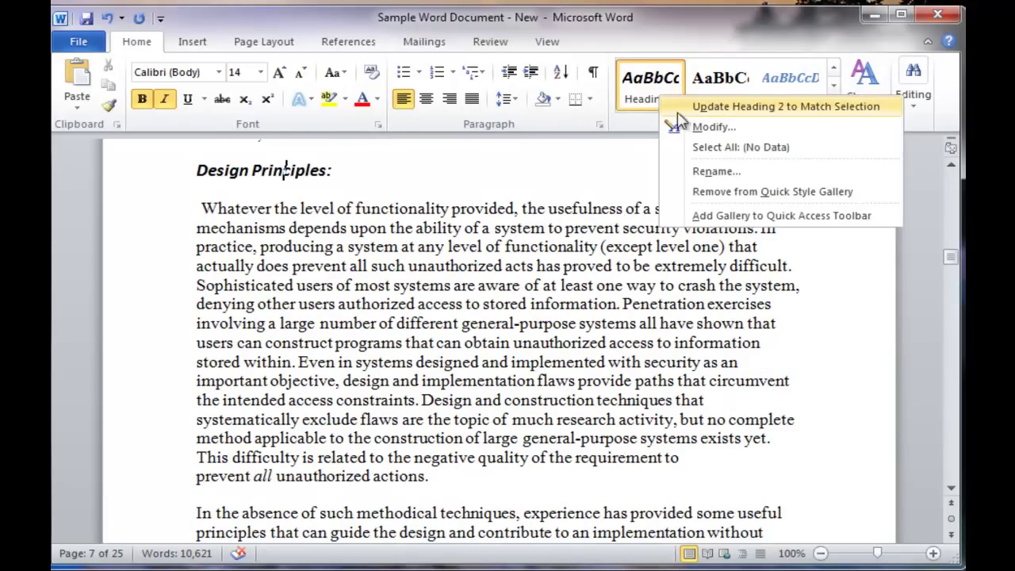
click(670, 125)
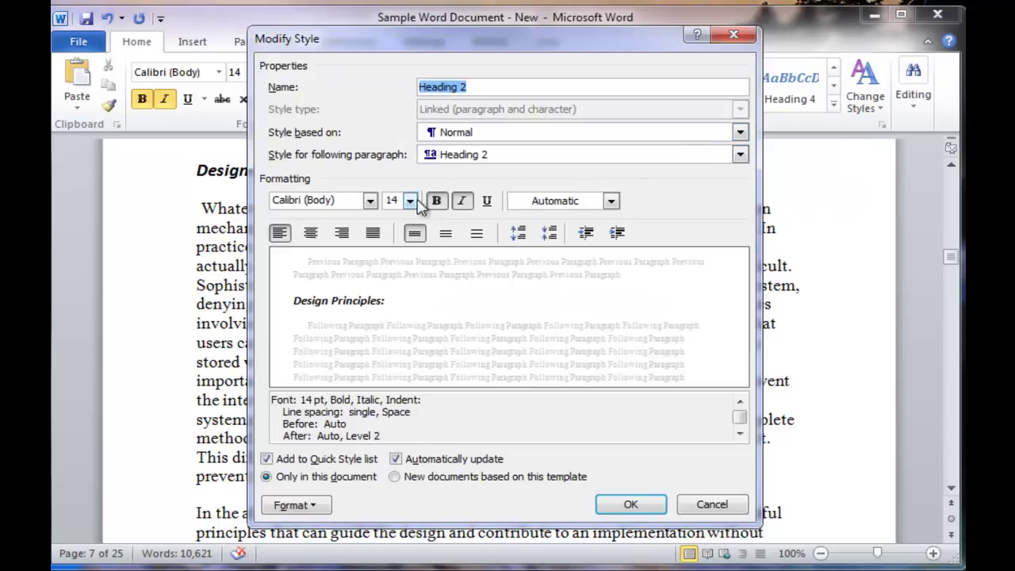
click(486, 201)
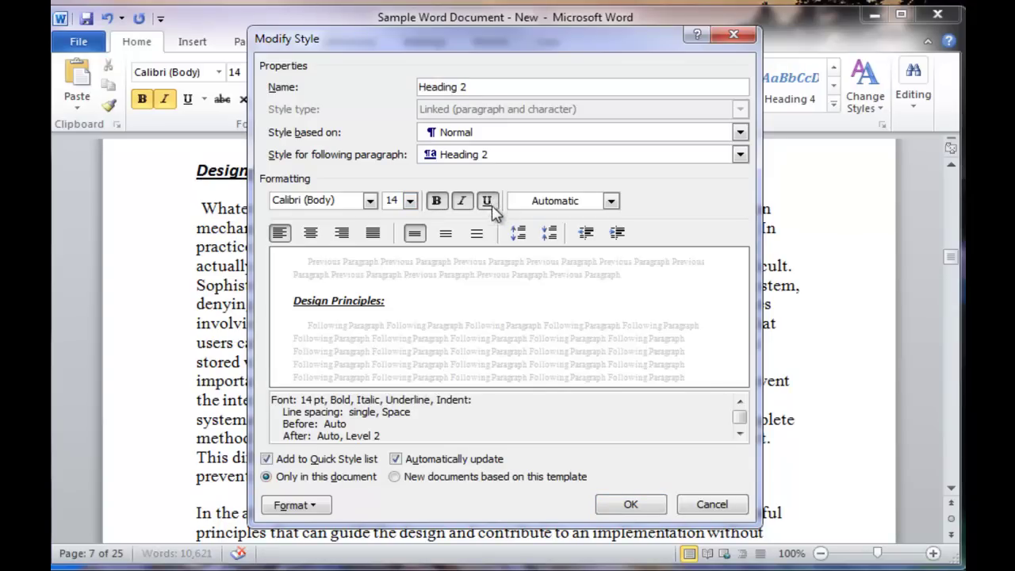
click(630, 505)
scroll(400, 369, down, 3)
scroll(401, 368, up, 4)
Modify the Heading 3 style of "Unprotected systems:" on page 4 to Aharoni, 14 pt, with "Automatically update" turned on
scroll(400, 369, up, 15)
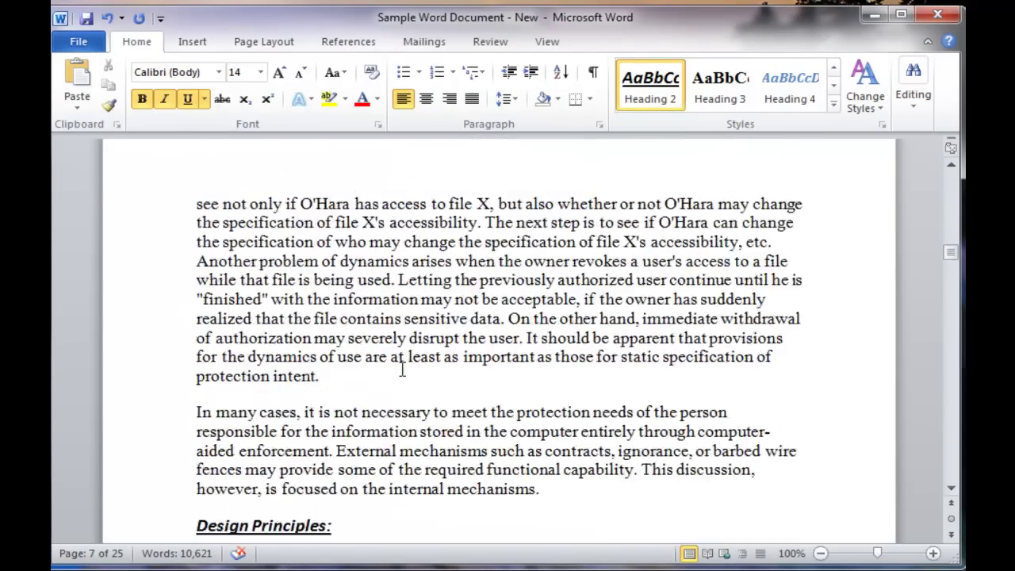
scroll(401, 367, up, 15)
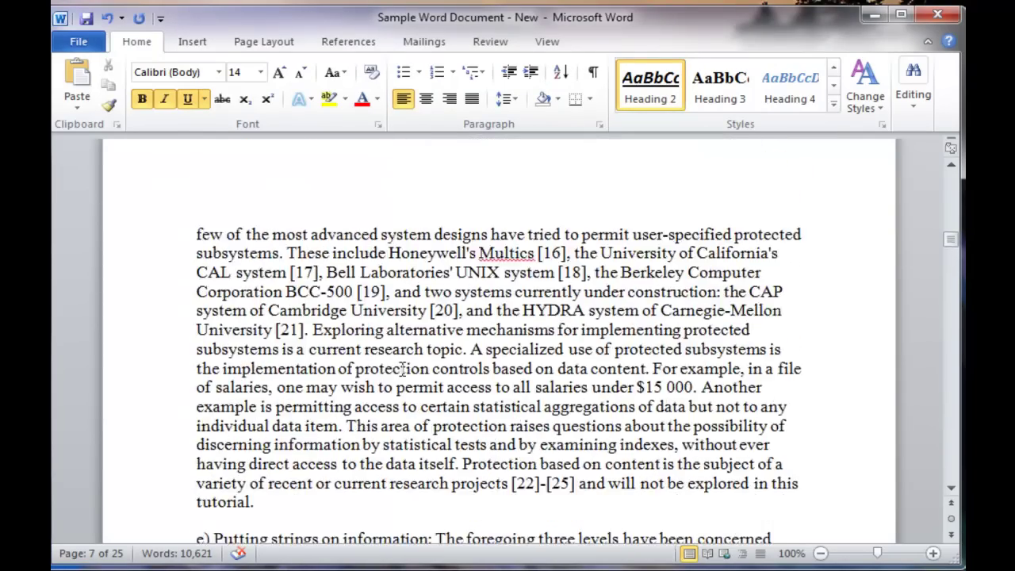
click(313, 274)
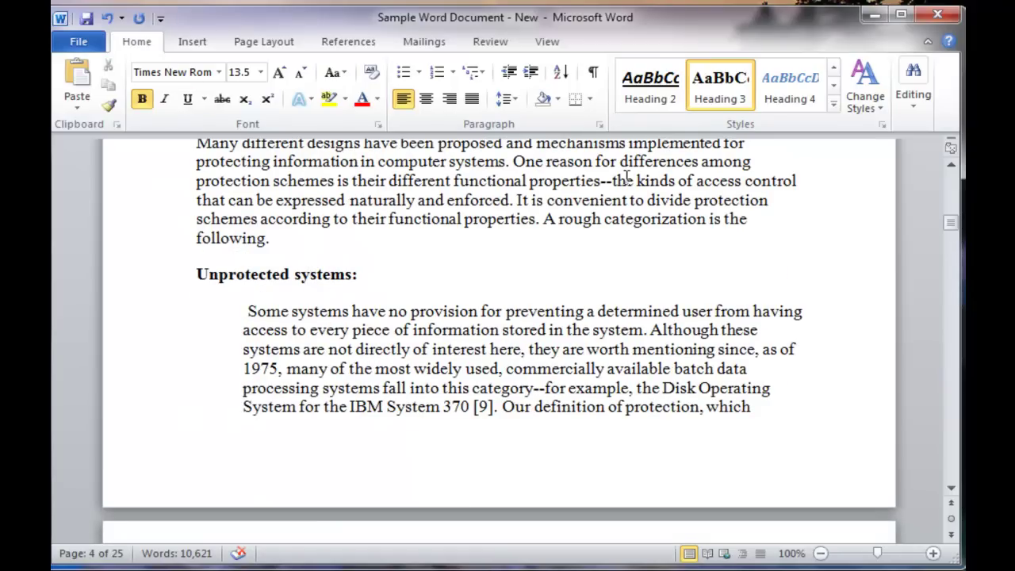
right_click(711, 98)
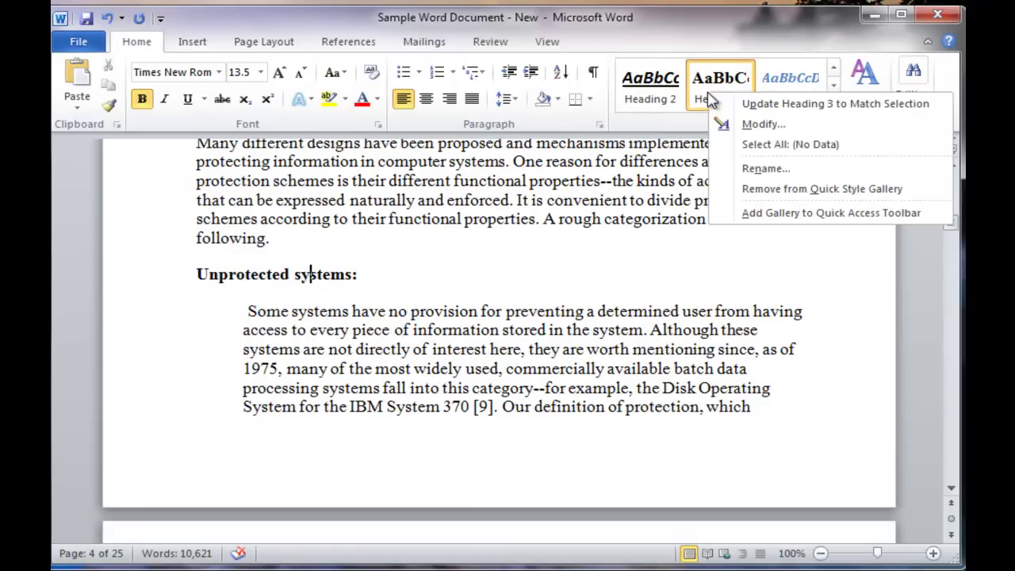
click(761, 189)
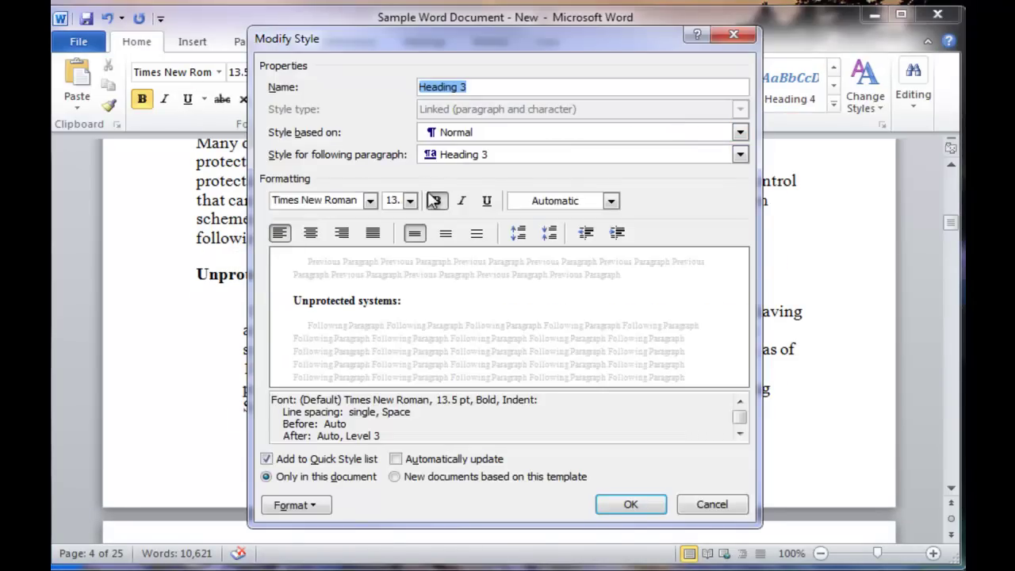
click(410, 200)
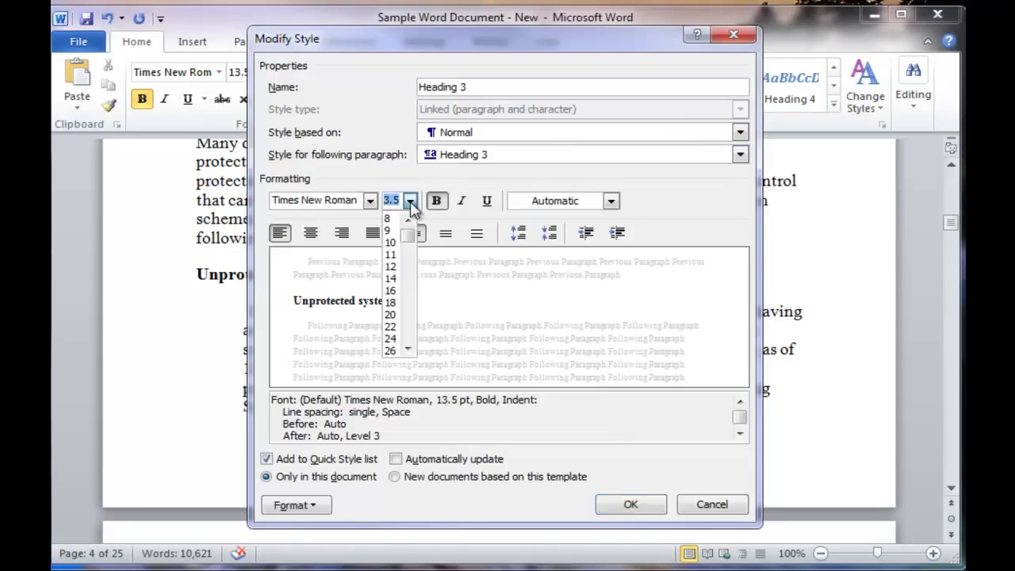
click(390, 278)
click(370, 201)
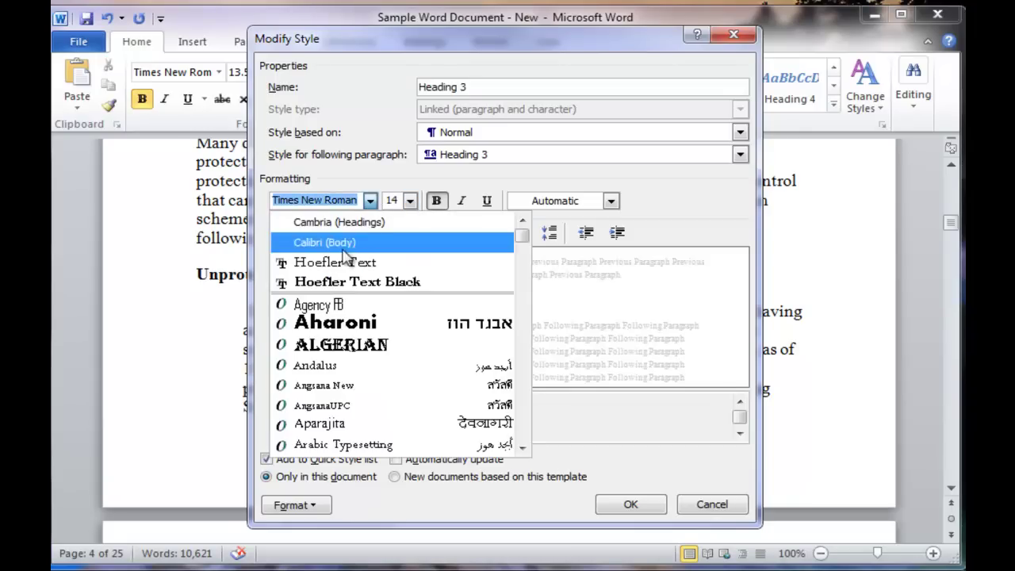
click(345, 324)
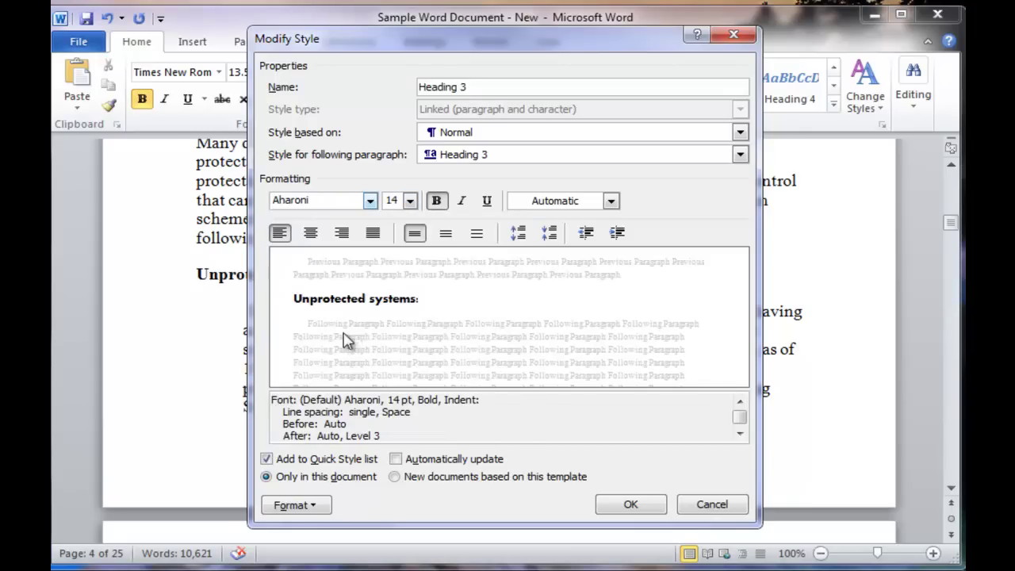
click(396, 459)
click(630, 505)
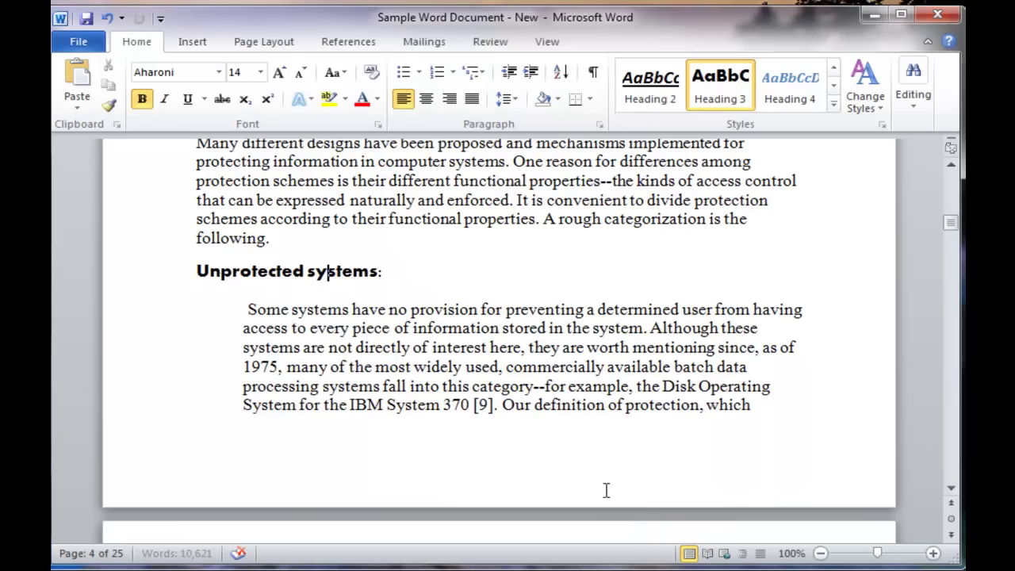
Review the formatting of the headings from page 4 back up to the document's first title on page 1
scroll(431, 324, down, 10)
scroll(425, 342, up, 10)
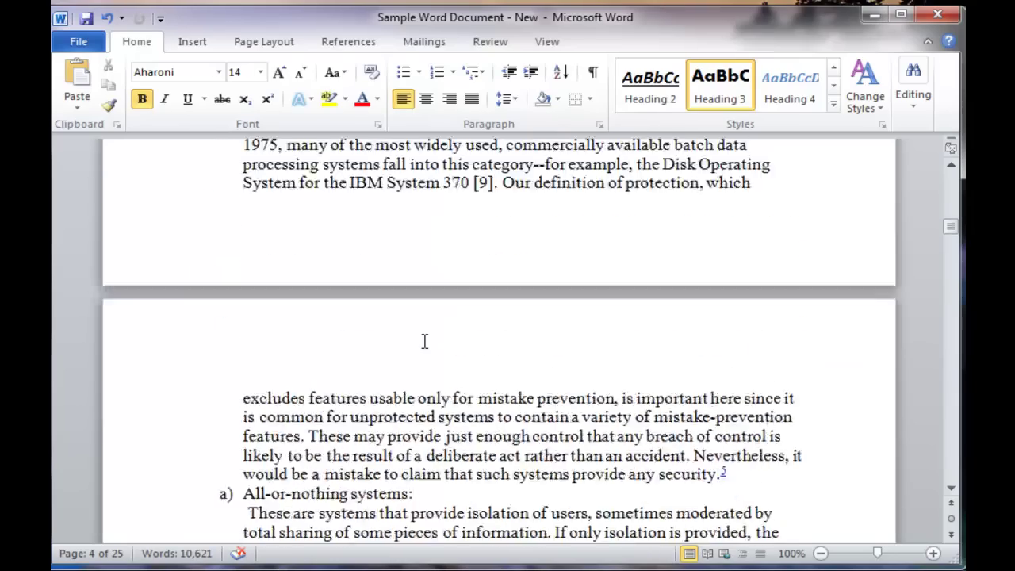
scroll(425, 340, up, 15)
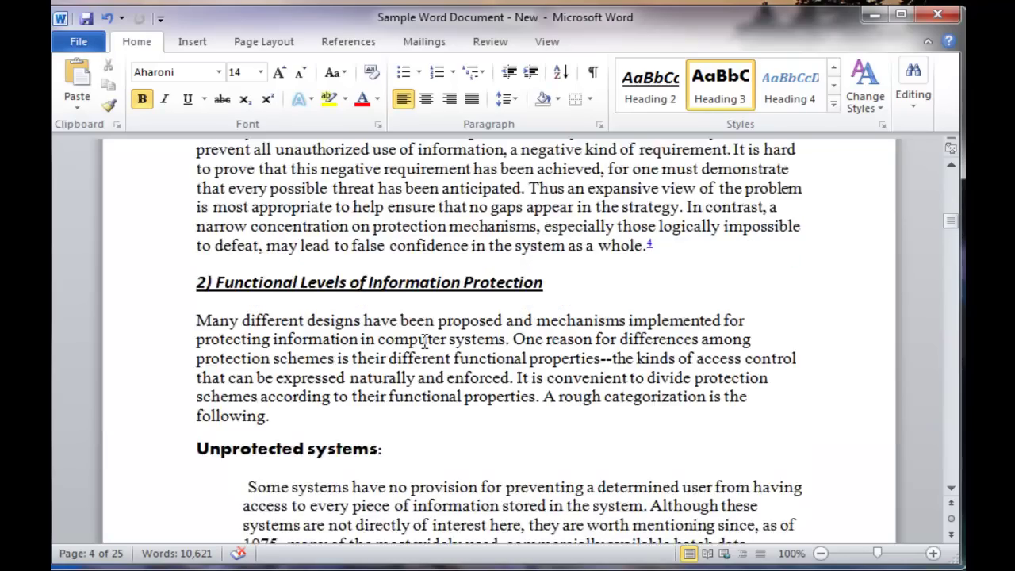
scroll(427, 339, up, 15)
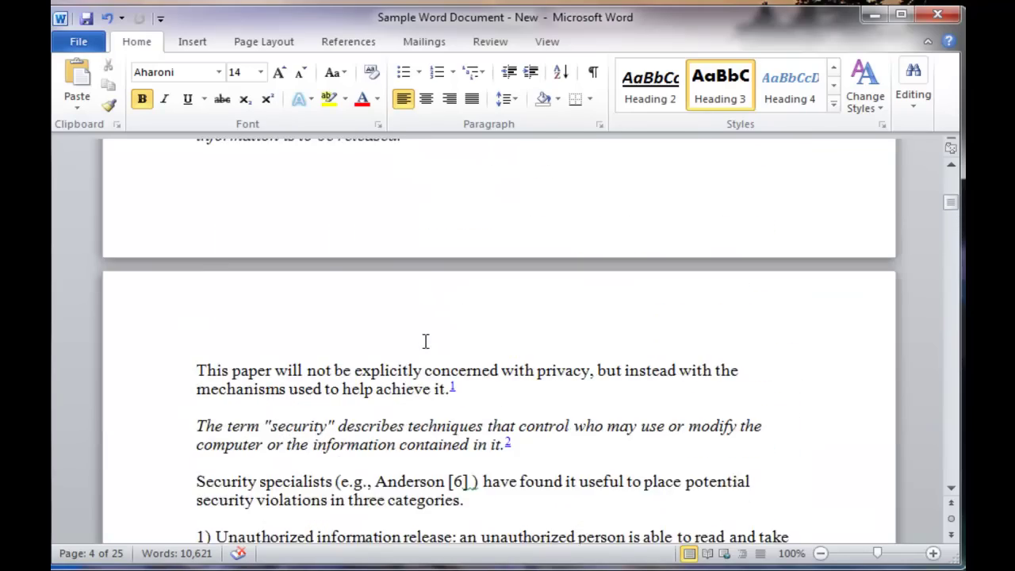
scroll(429, 337, up, 6)
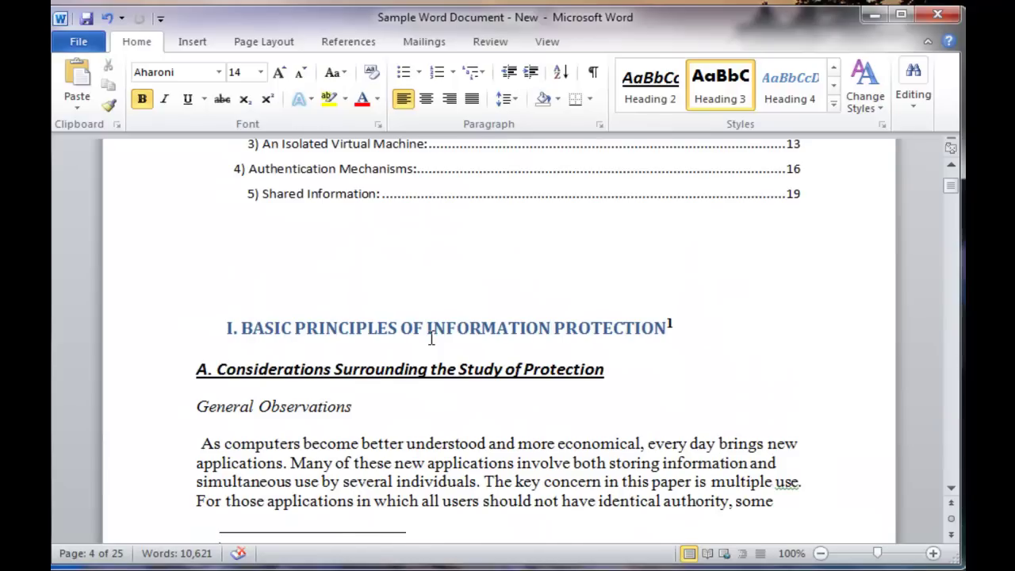